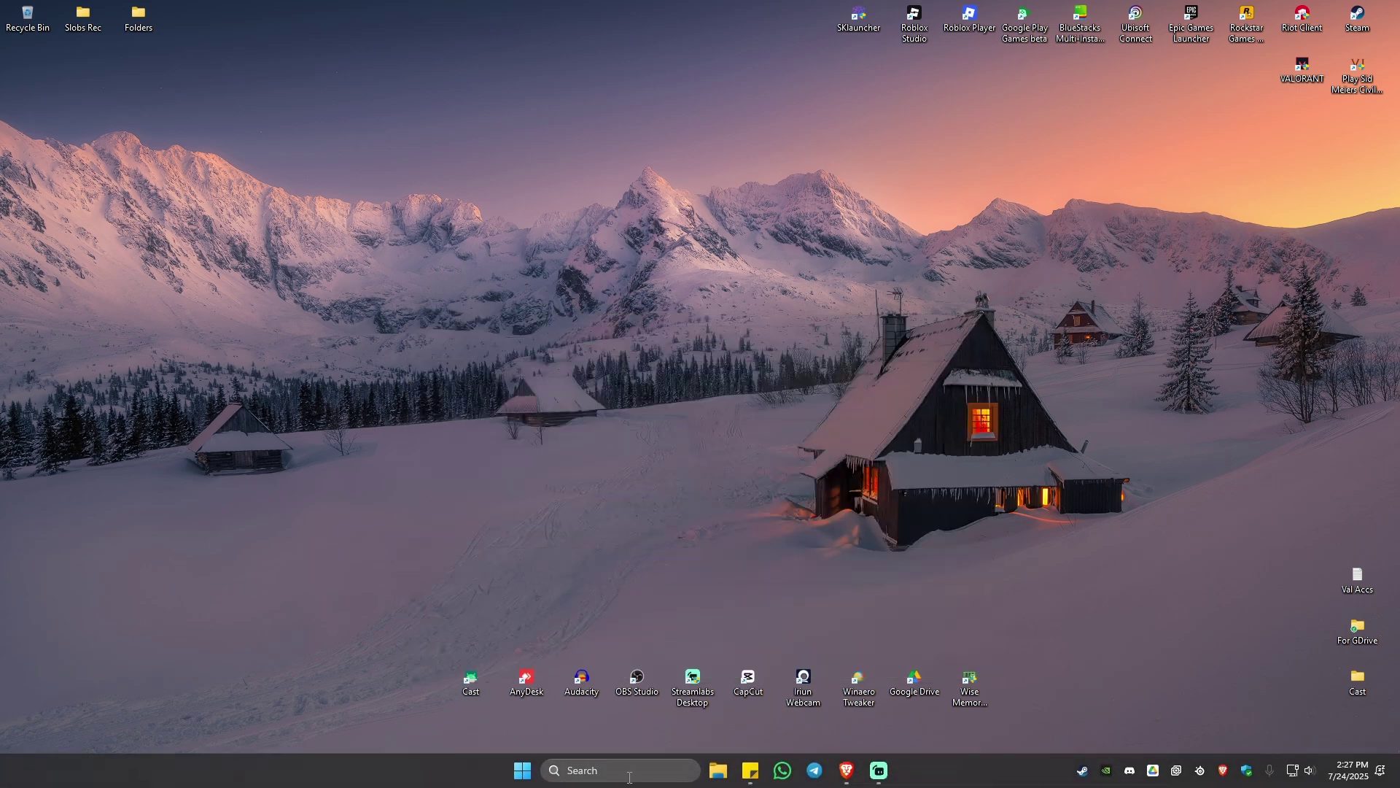
Step: Reach the Windows Update page from search and run Check for updates
{"action": "left_click", "coordinate": [629, 777]}
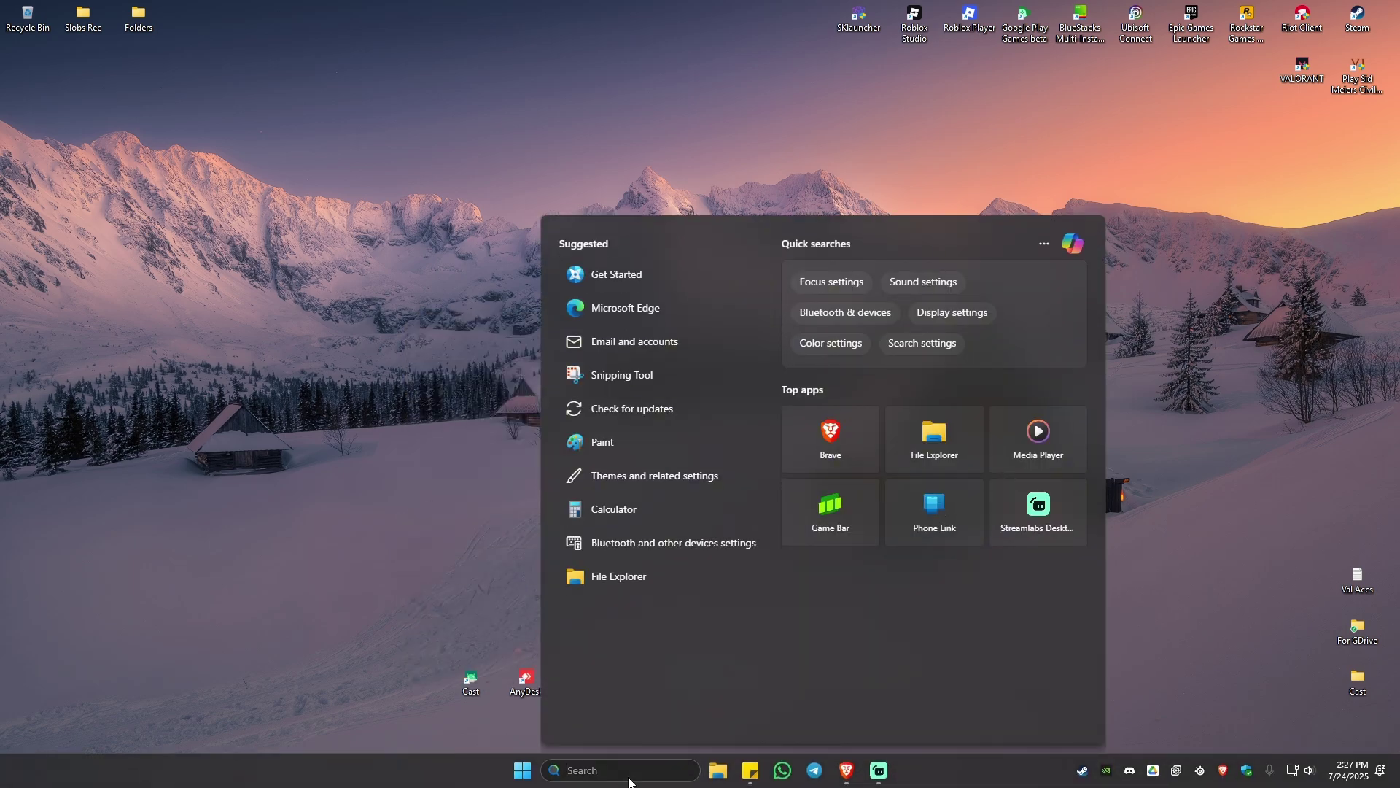
{"action": "type", "text": "system information"}
{"action": "key", "text": "BackSpace"}
{"action": "key", "text": "BackSpace"}
{"action": "key", "text": "BackSpace"}
{"action": "type", "text": "update"}
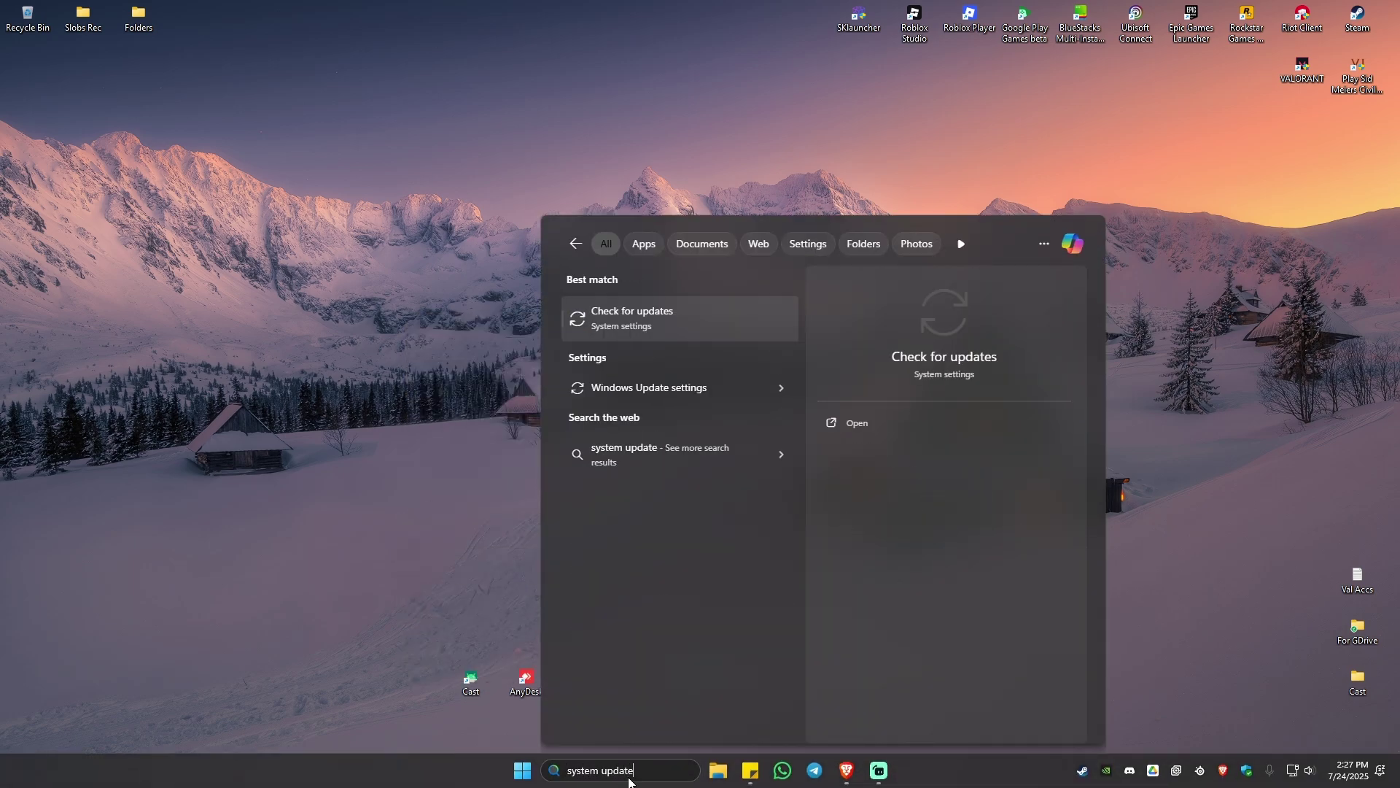
{"action": "left_click", "coordinate": [640, 320]}
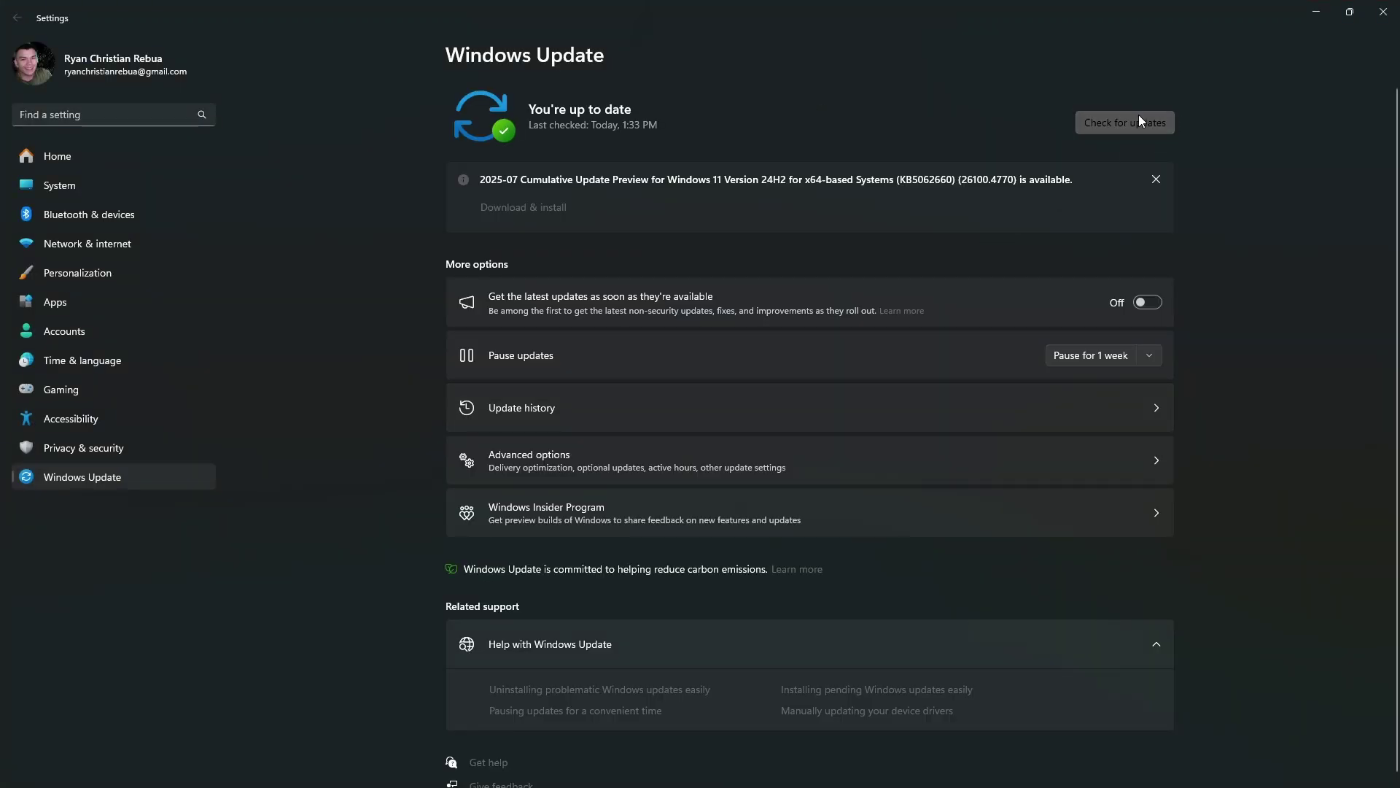
{"action": "left_click", "coordinate": [1139, 115]}
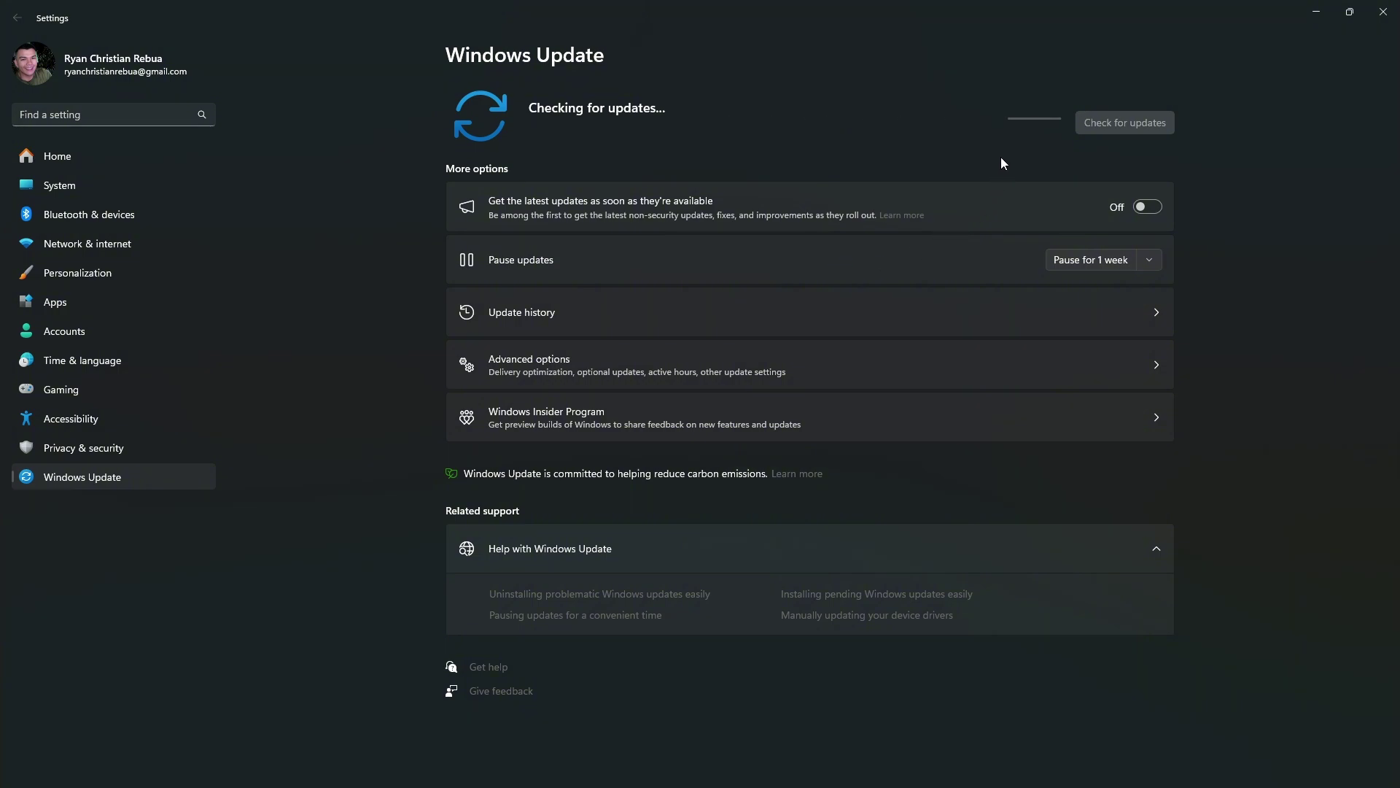
Step: Under Advanced options > Optional updates, mark the KB5062660 cumulative update preview for install and close Settings
{"action": "left_click", "coordinate": [556, 378]}
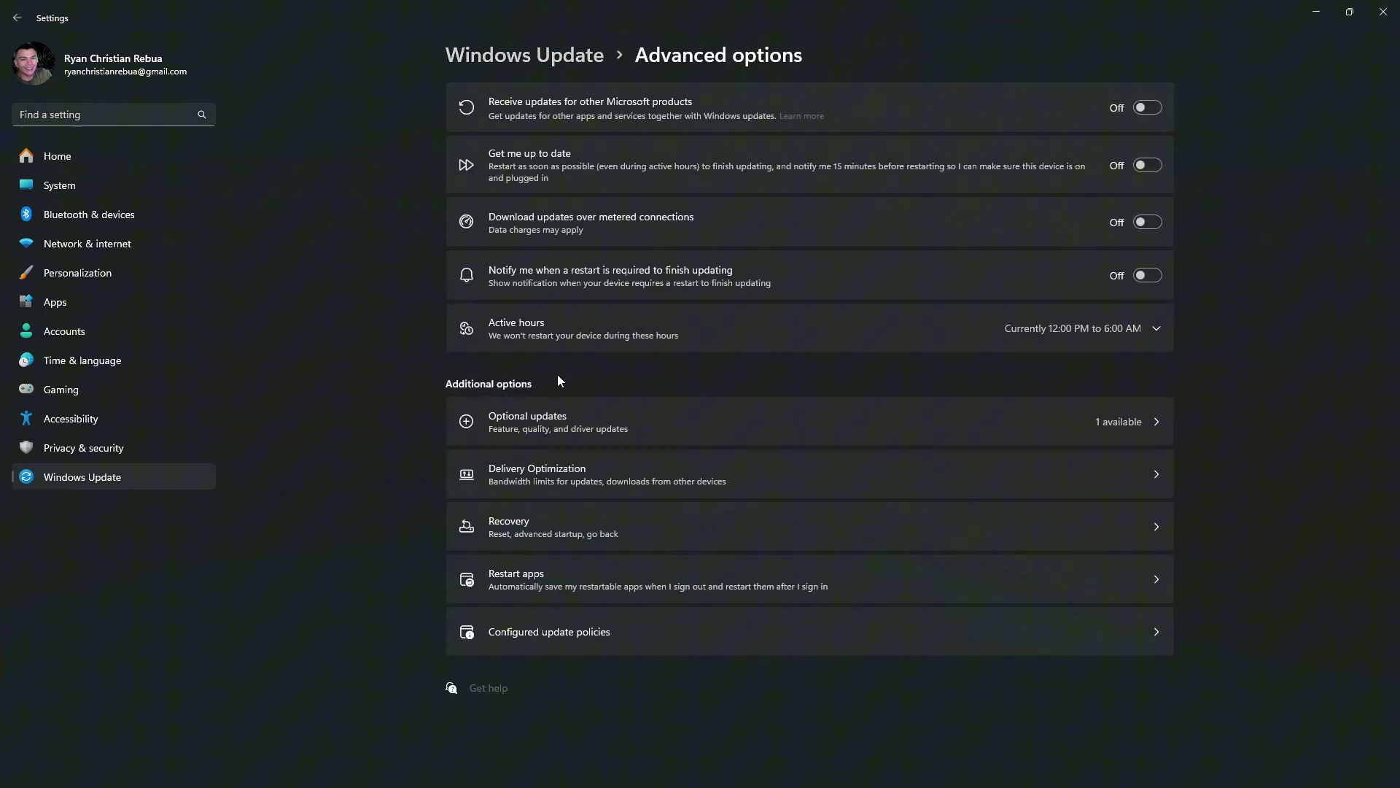
{"action": "left_click", "coordinate": [559, 431]}
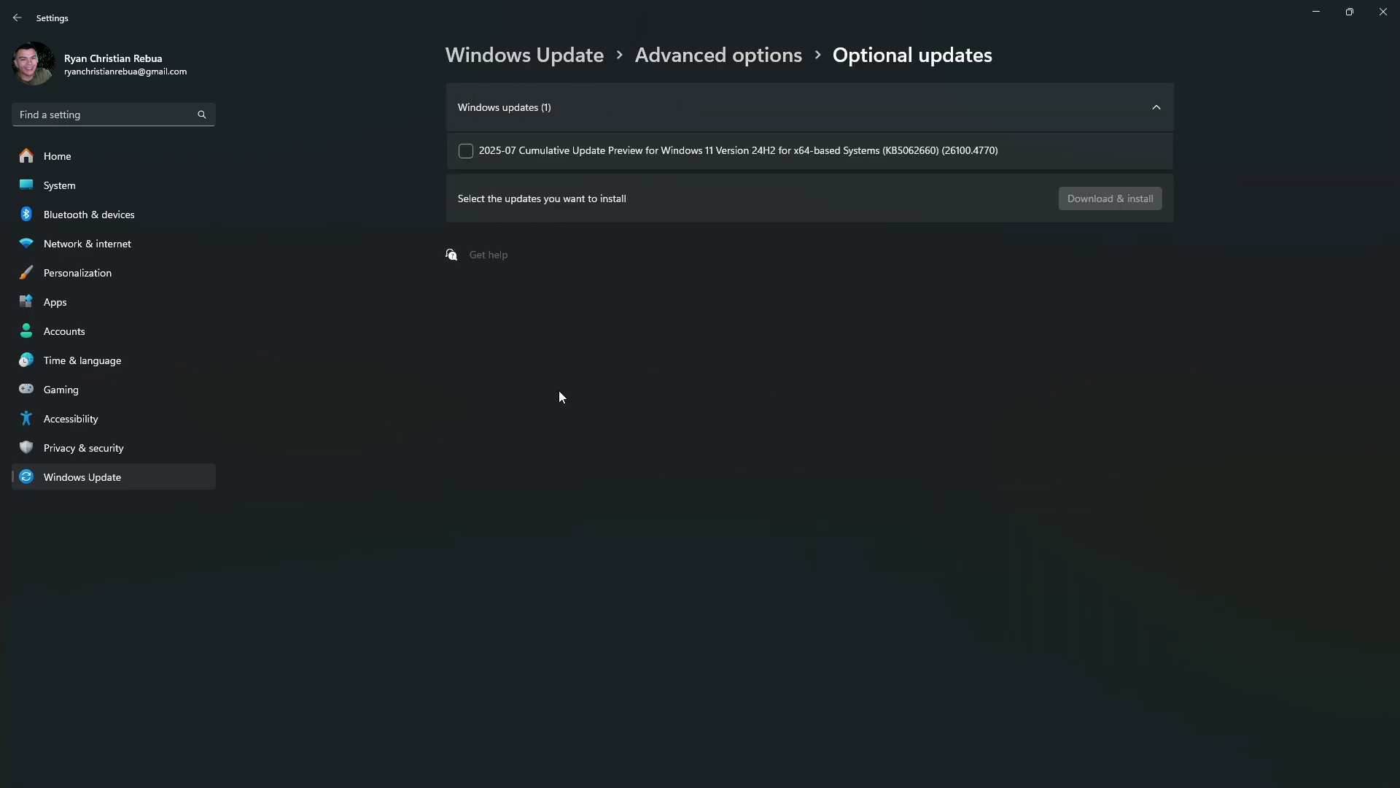
{"action": "left_click", "coordinate": [464, 151]}
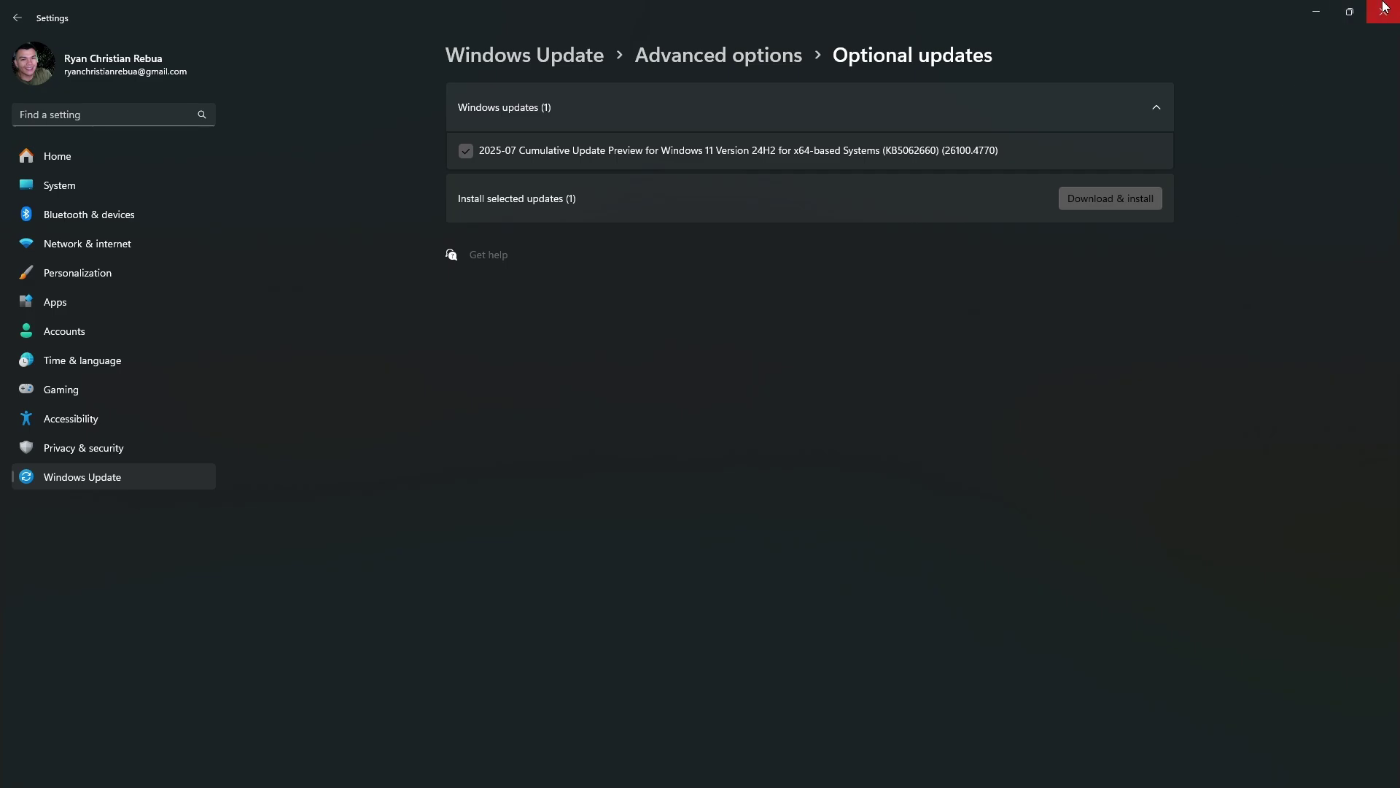
{"action": "key", "text": "super+d"}
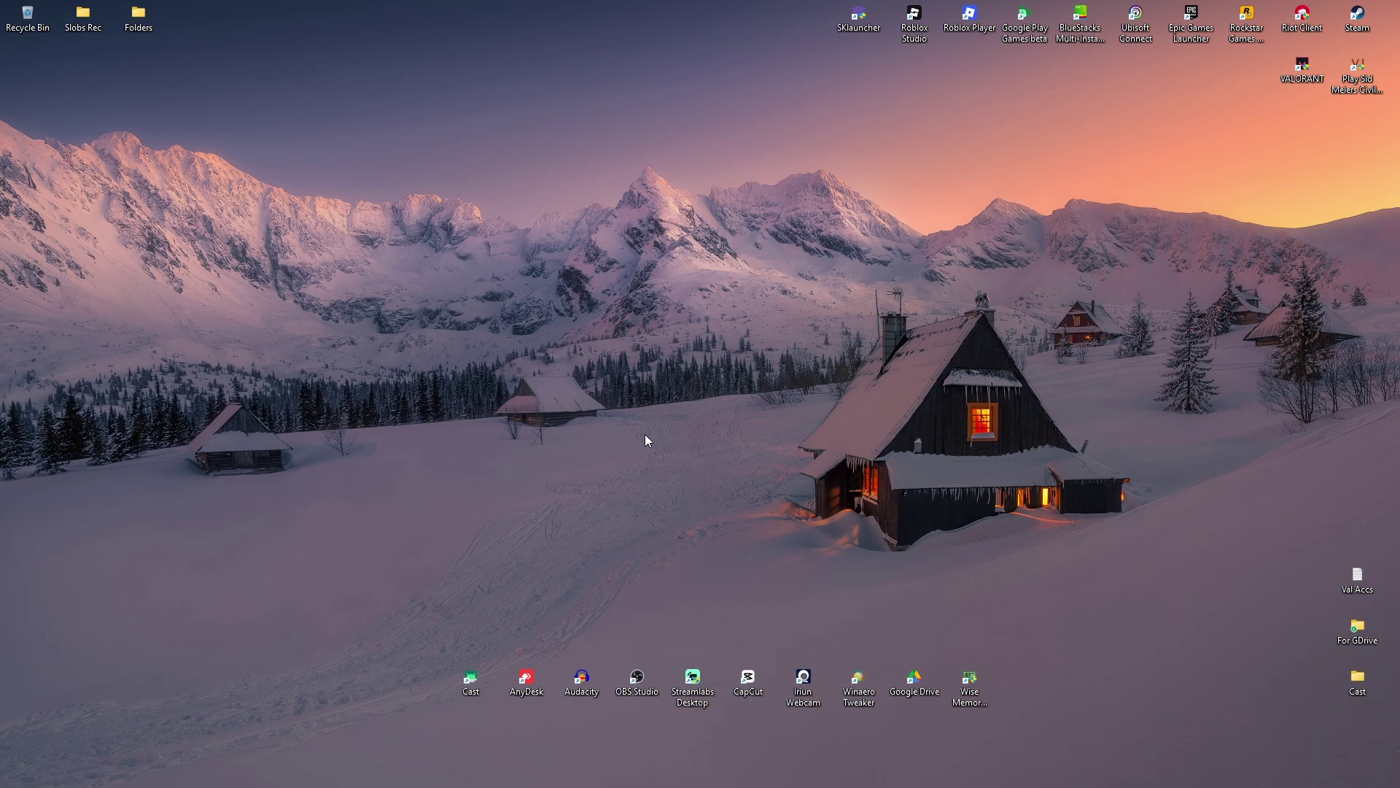
Step: Launch Device Manager, run Scan for hardware changes and expand Display adapters to show the RTX 2060 SUPER
{"action": "left_click", "coordinate": [617, 770]}
{"action": "type", "text": "e"}
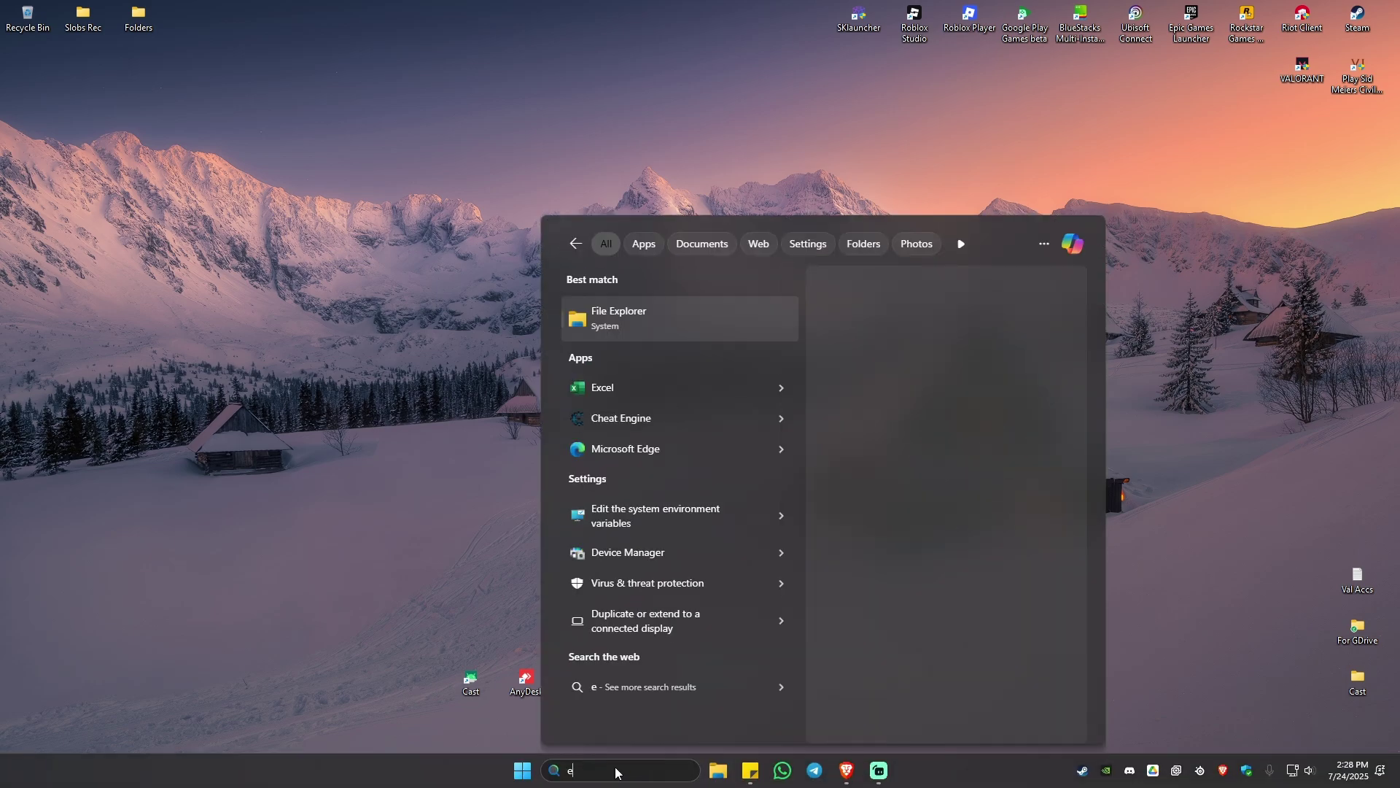
{"action": "key", "text": "BackSpace"}
{"action": "type", "text": "device manager"}
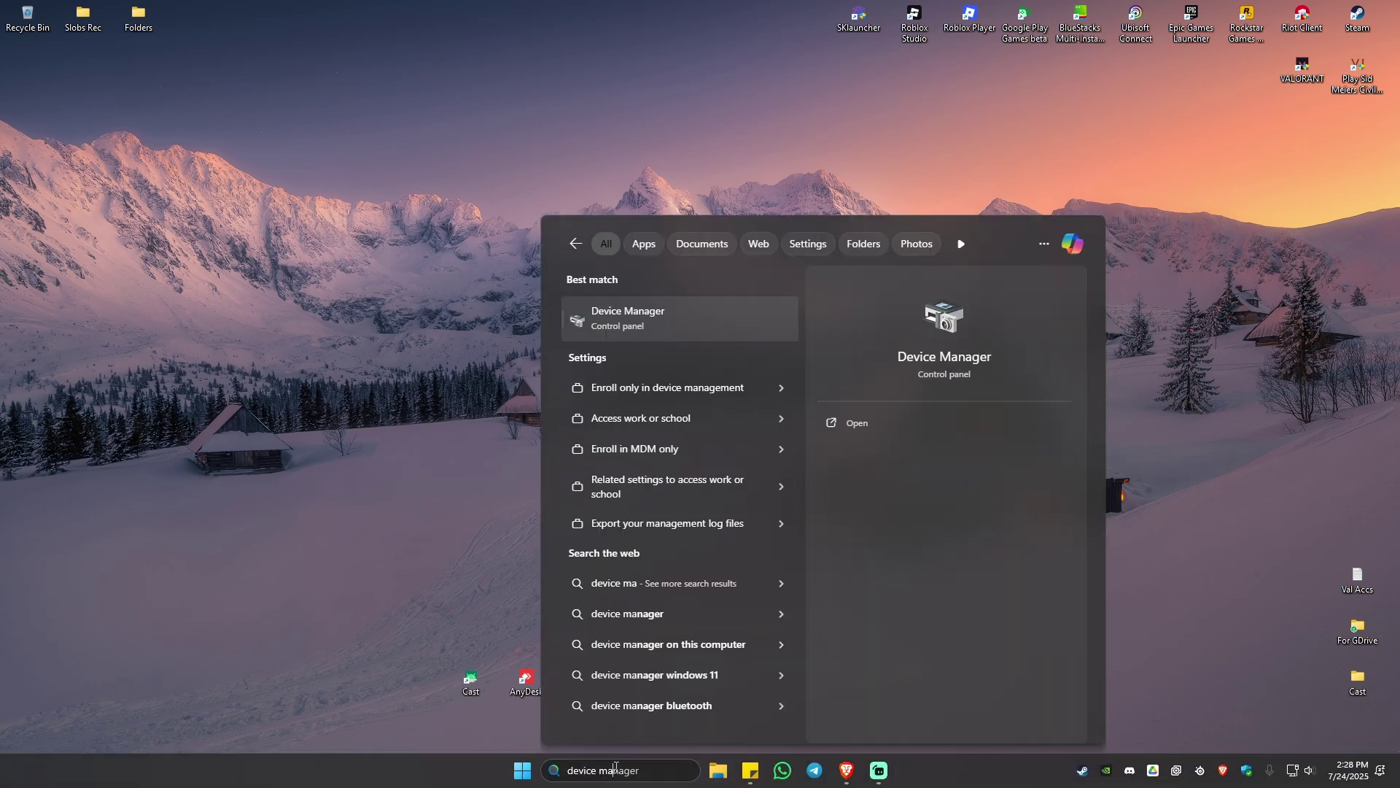
{"action": "left_click", "coordinate": [651, 320]}
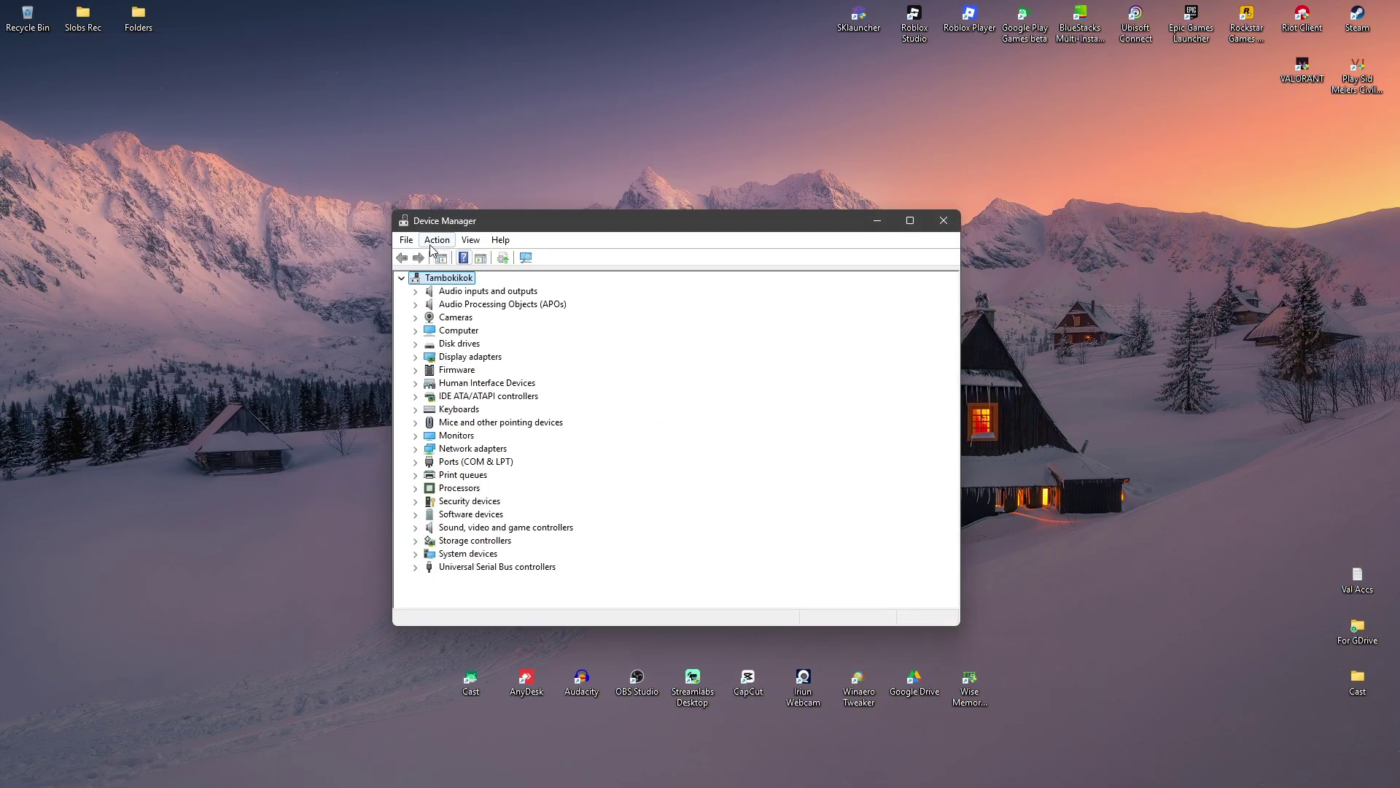
{"action": "left_click", "coordinate": [436, 240]}
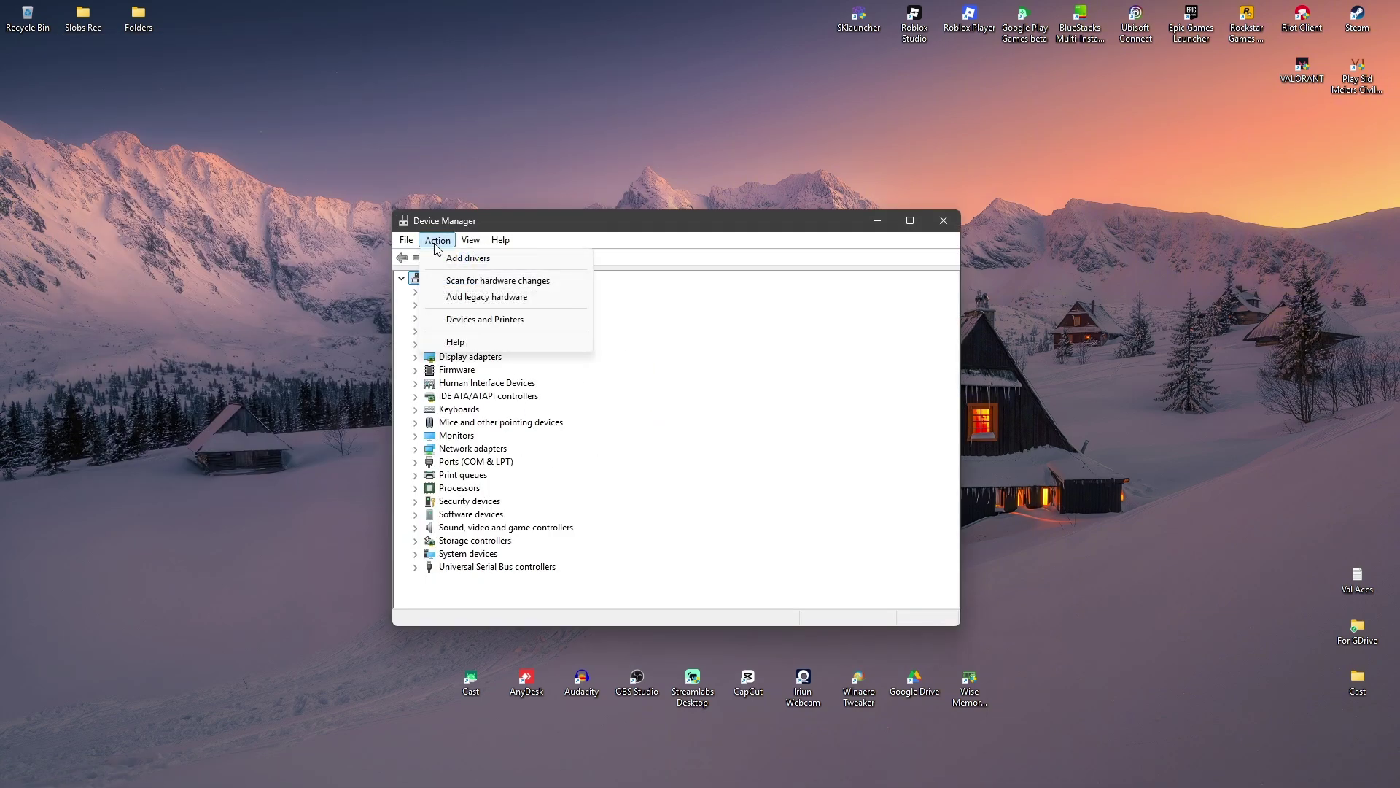
{"action": "left_click", "coordinate": [474, 288]}
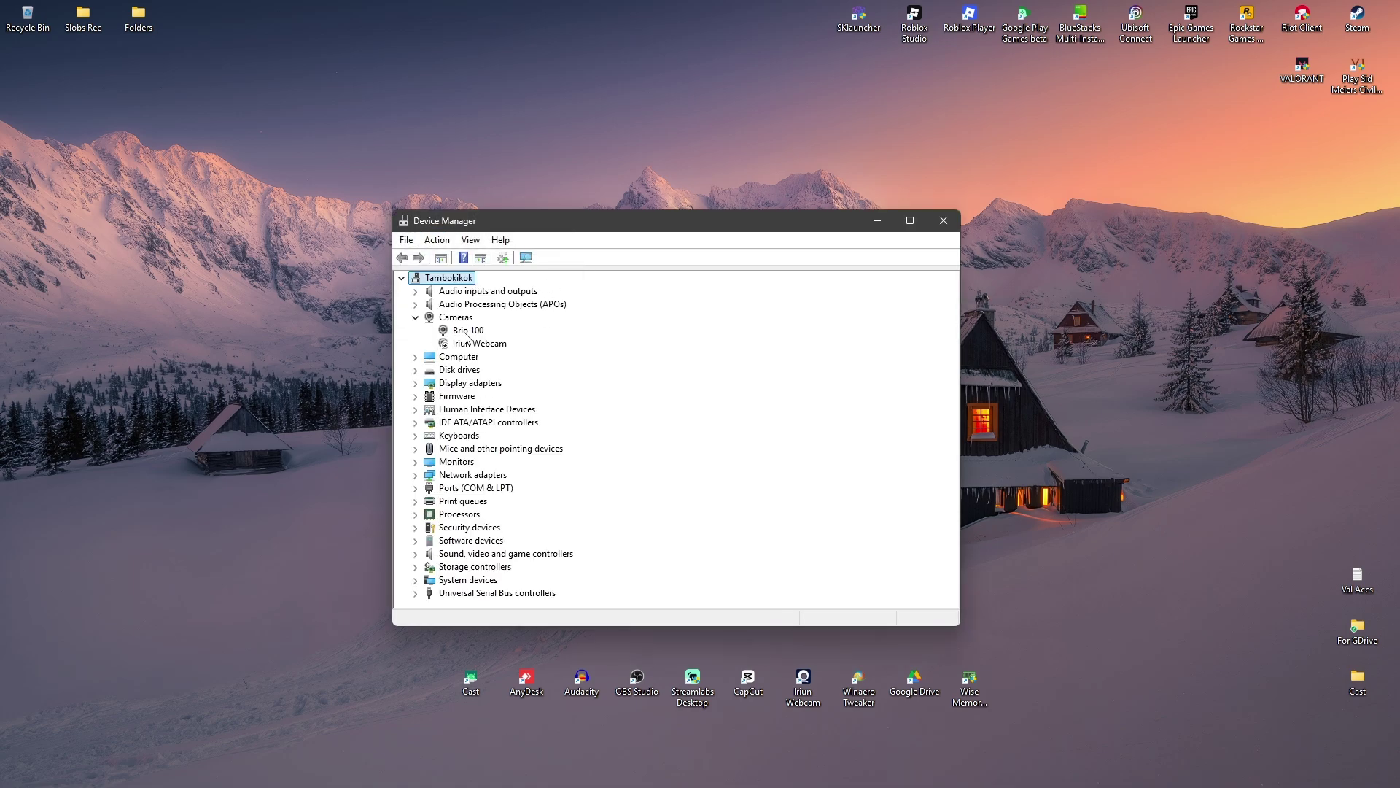
{"action": "left_click", "coordinate": [415, 382]}
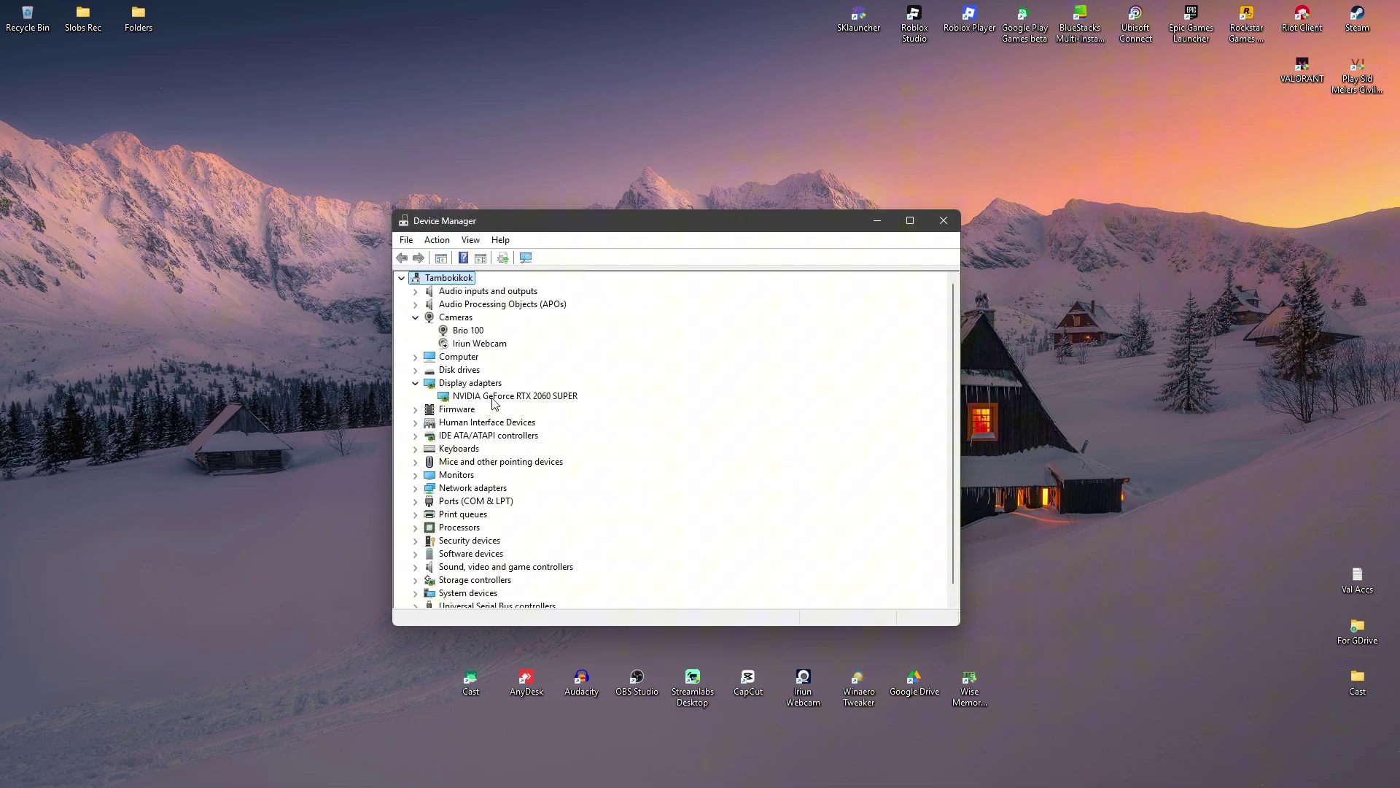
Step: Start the Add legacy hardware wizard and choose to pick the hardware manually from a list
{"action": "left_click", "coordinate": [437, 240]}
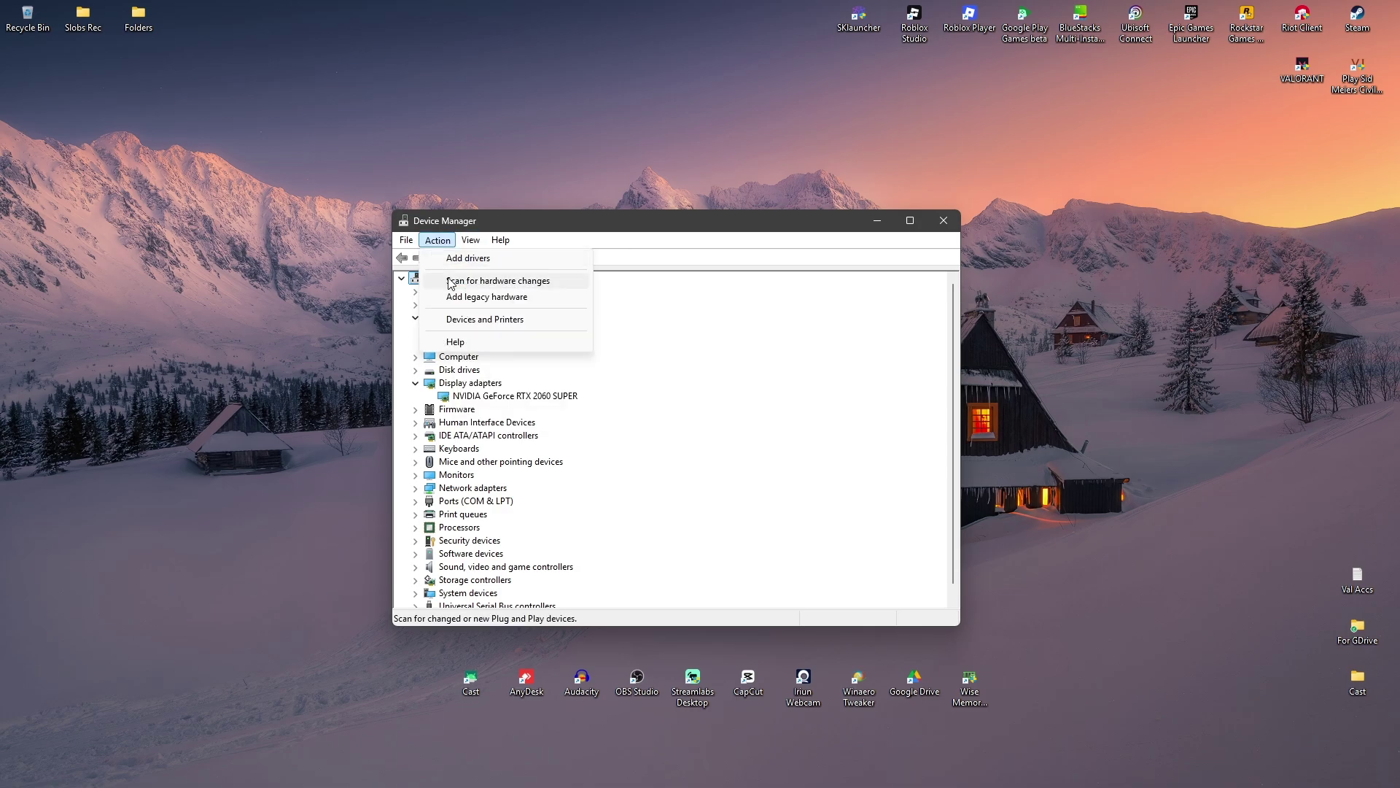
{"action": "left_click", "coordinate": [471, 298]}
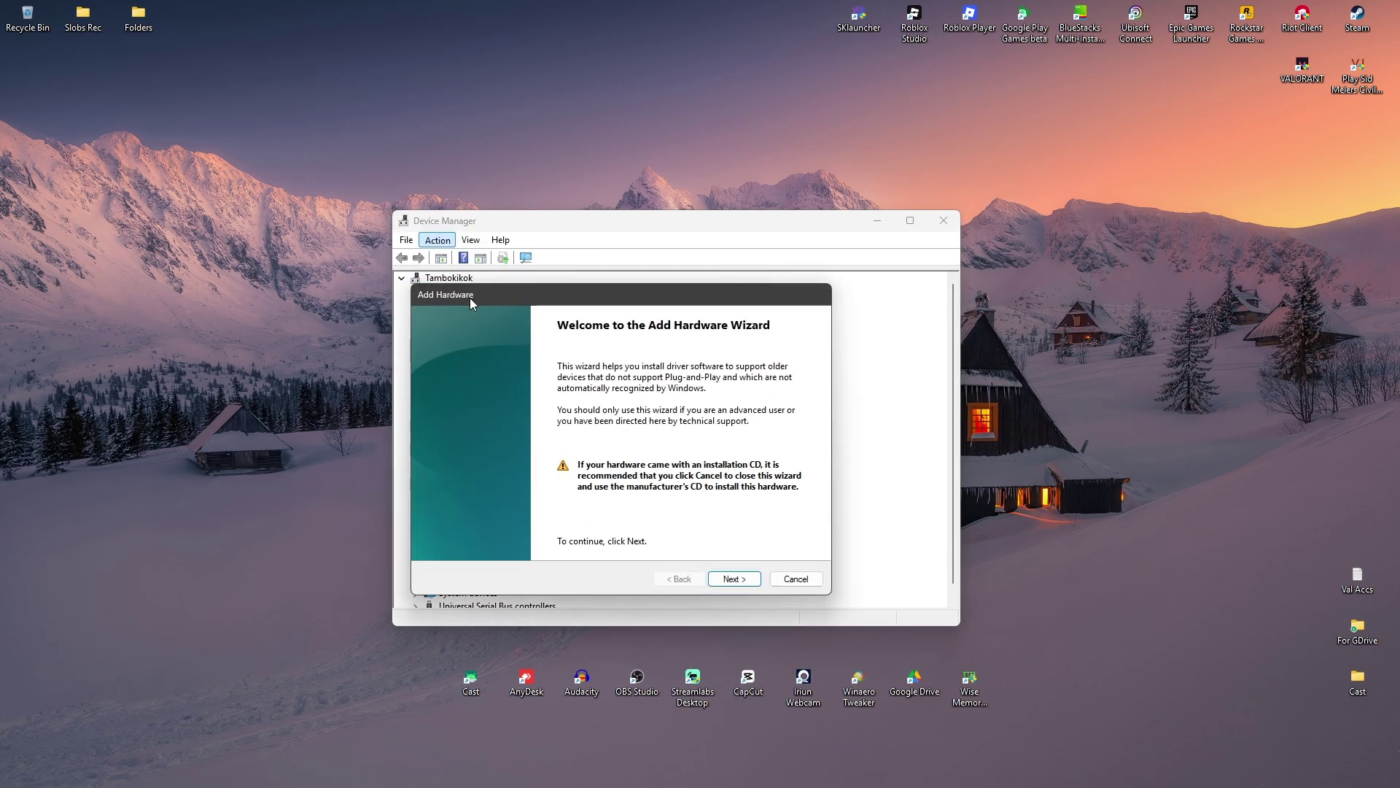
{"action": "left_click", "coordinate": [724, 578]}
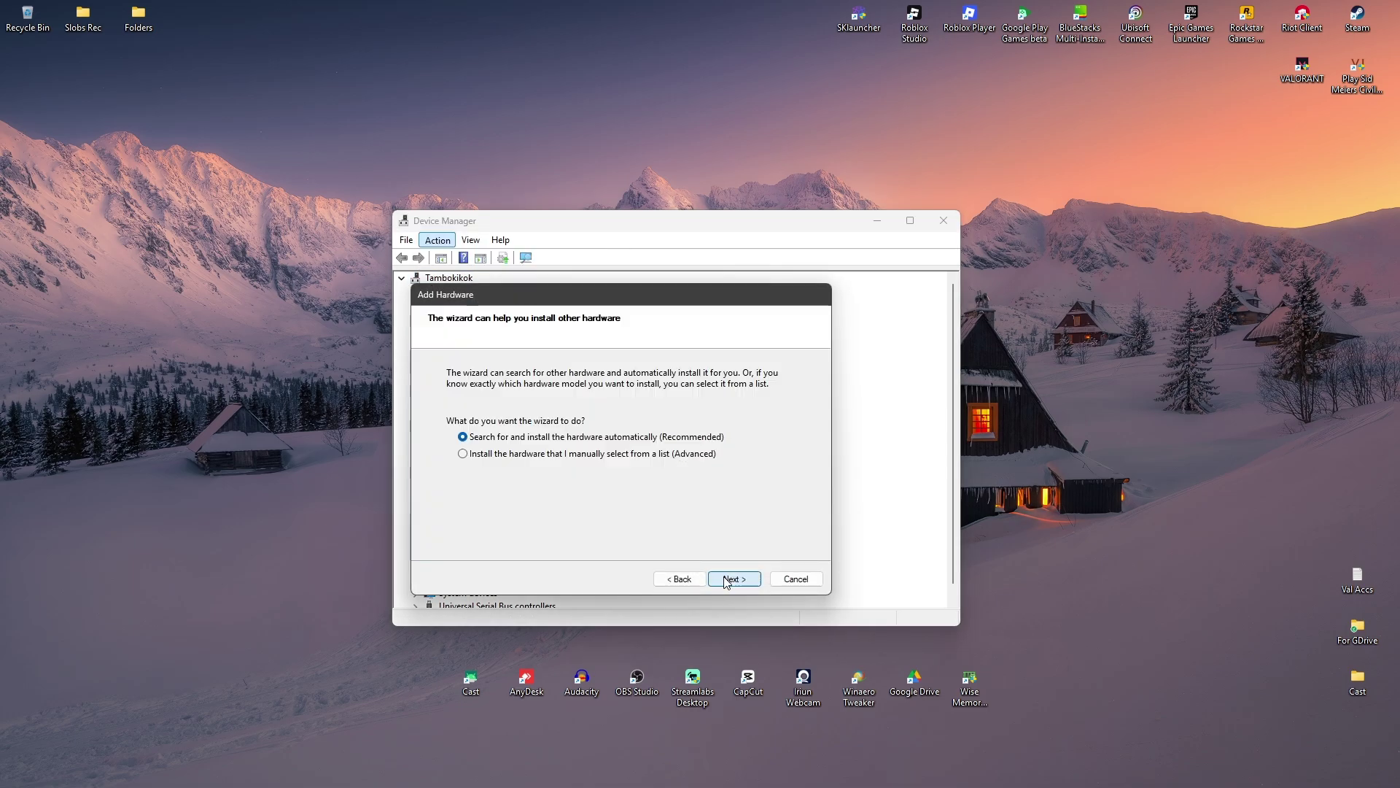
{"action": "left_click", "coordinate": [478, 454]}
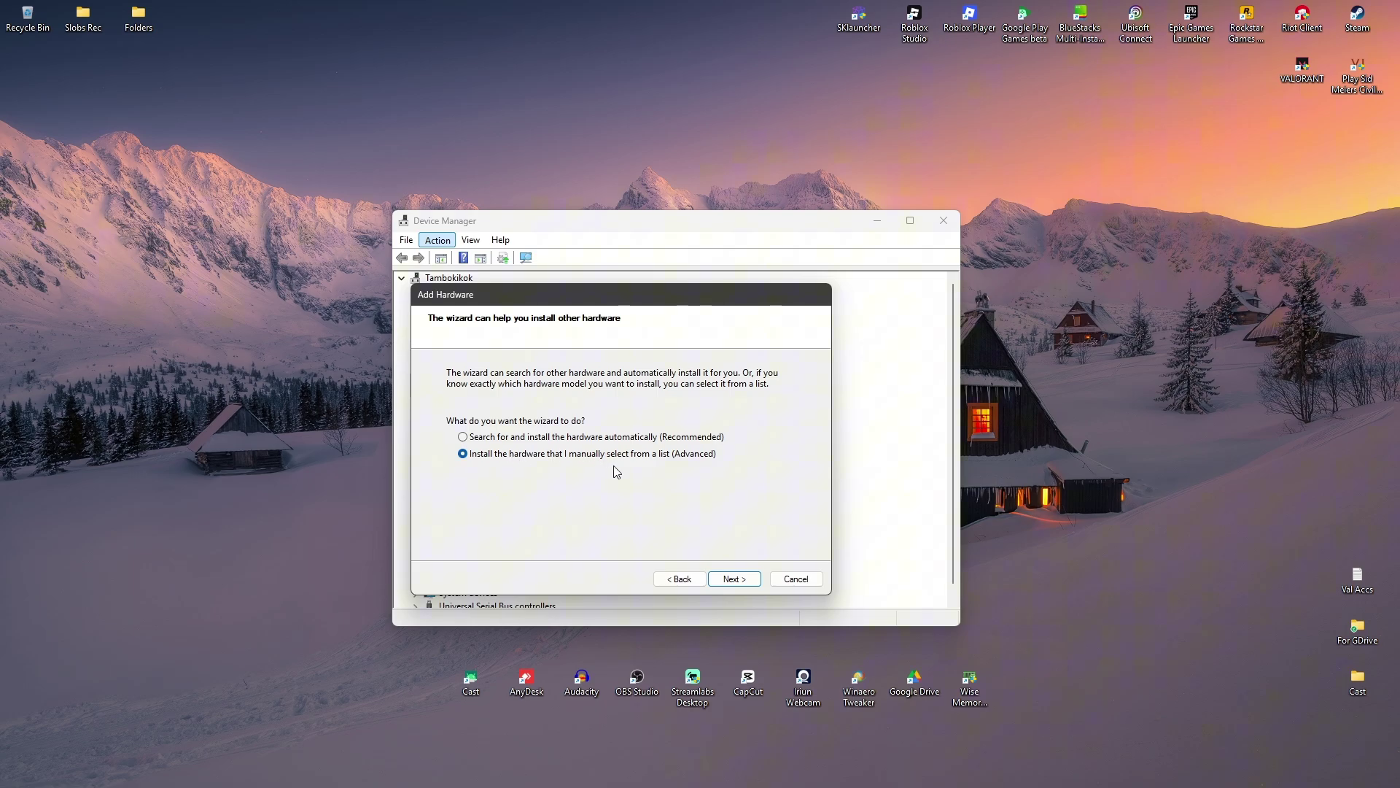
{"action": "left_click", "coordinate": [733, 579]}
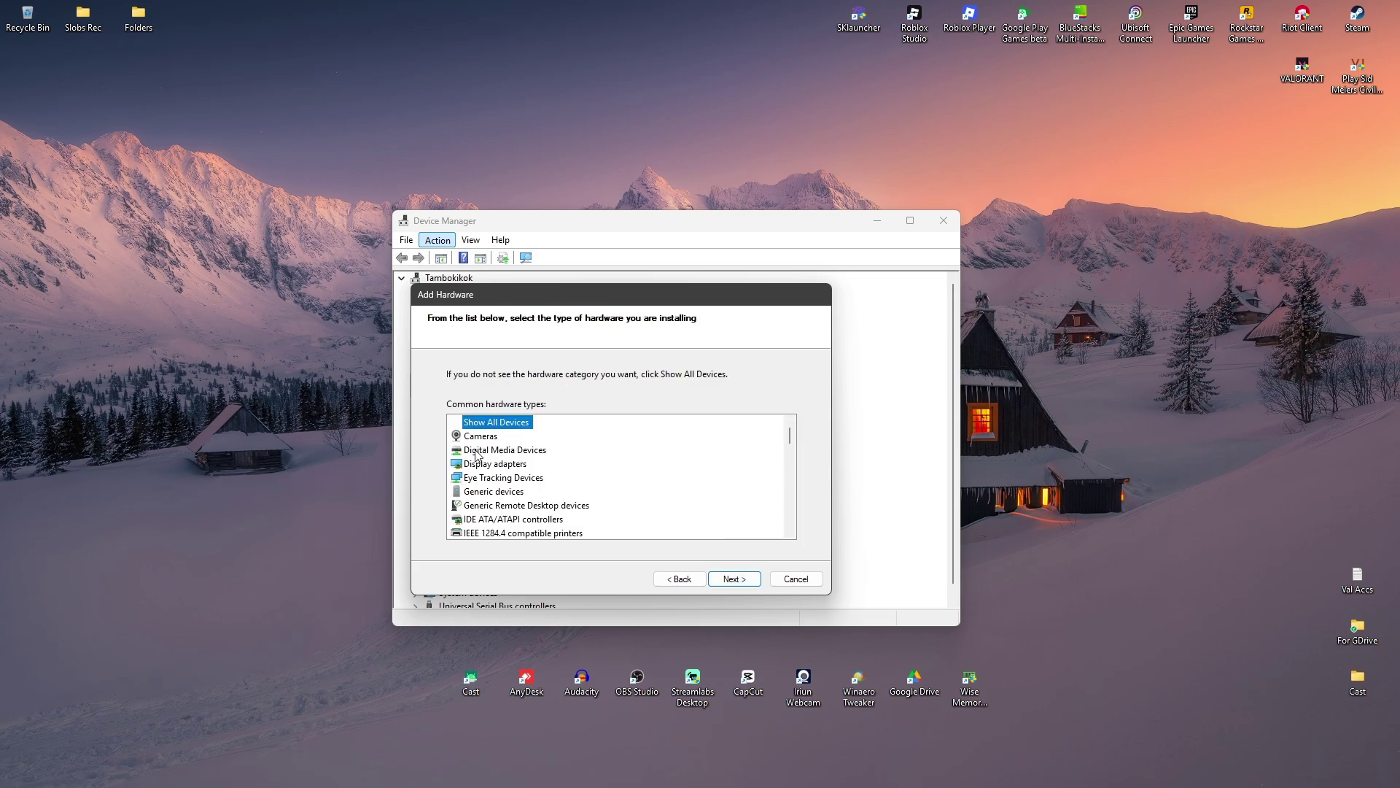
Step: Select Display adapters, then install the Microsoft Basic Display Adapter (No ACPI support)
{"action": "left_click", "coordinate": [489, 471]}
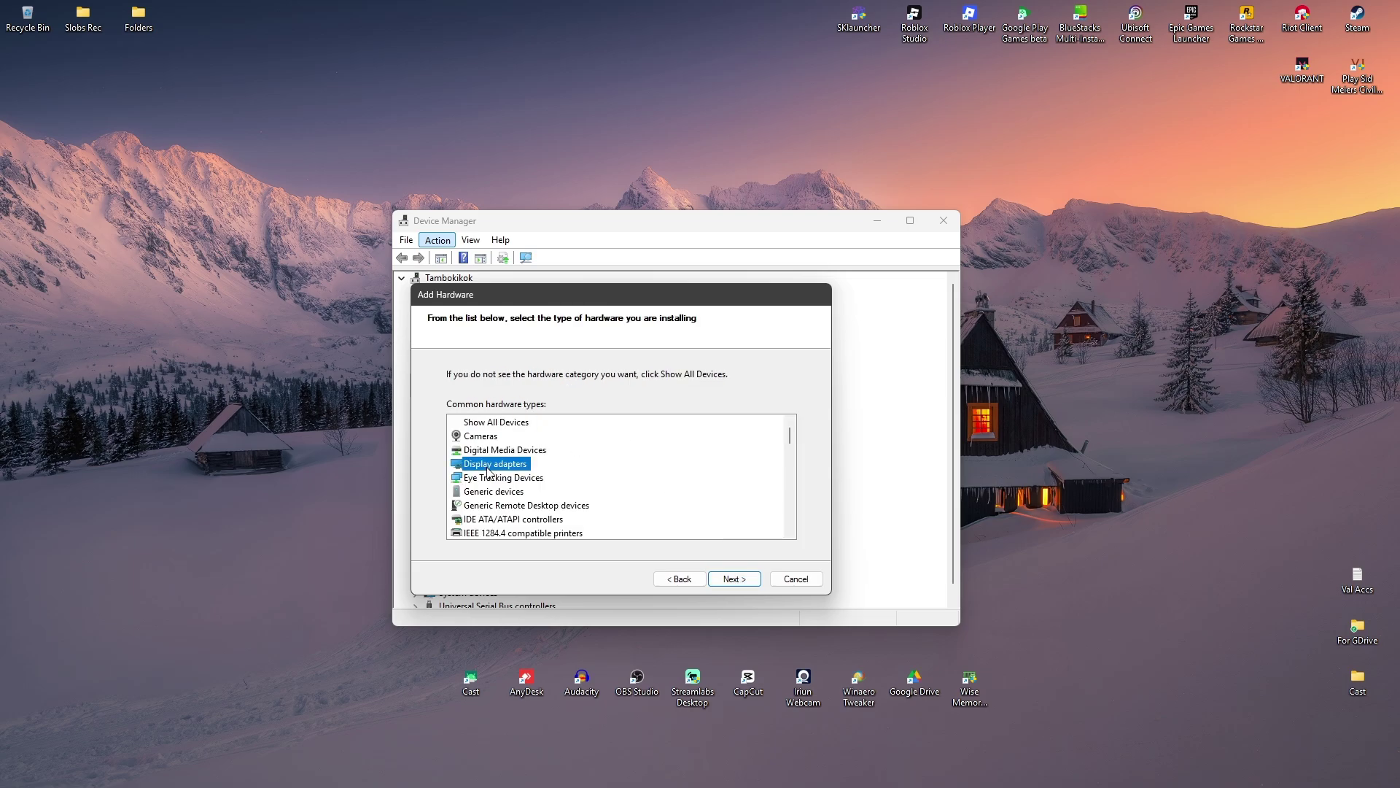
{"action": "left_click", "coordinate": [746, 587]}
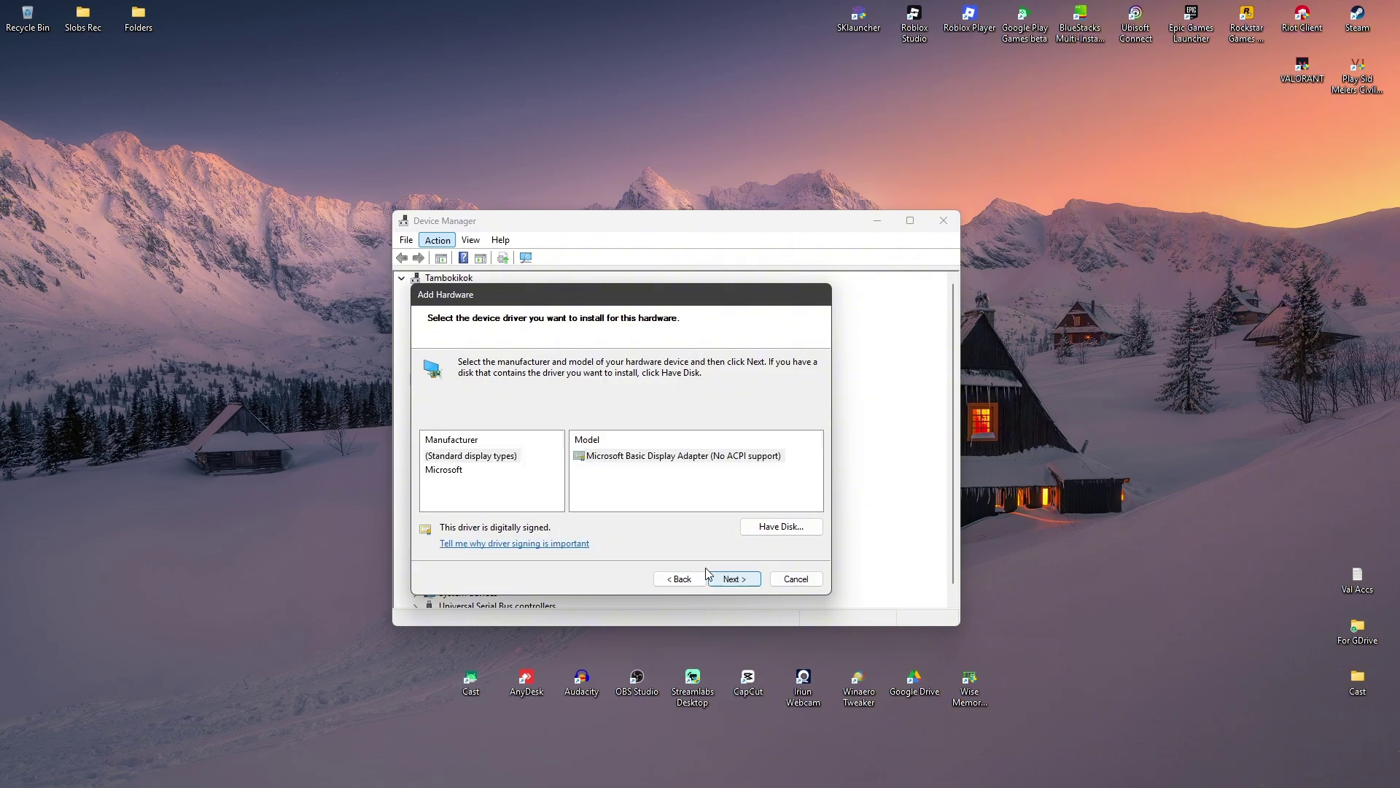
{"action": "left_click", "coordinate": [636, 465]}
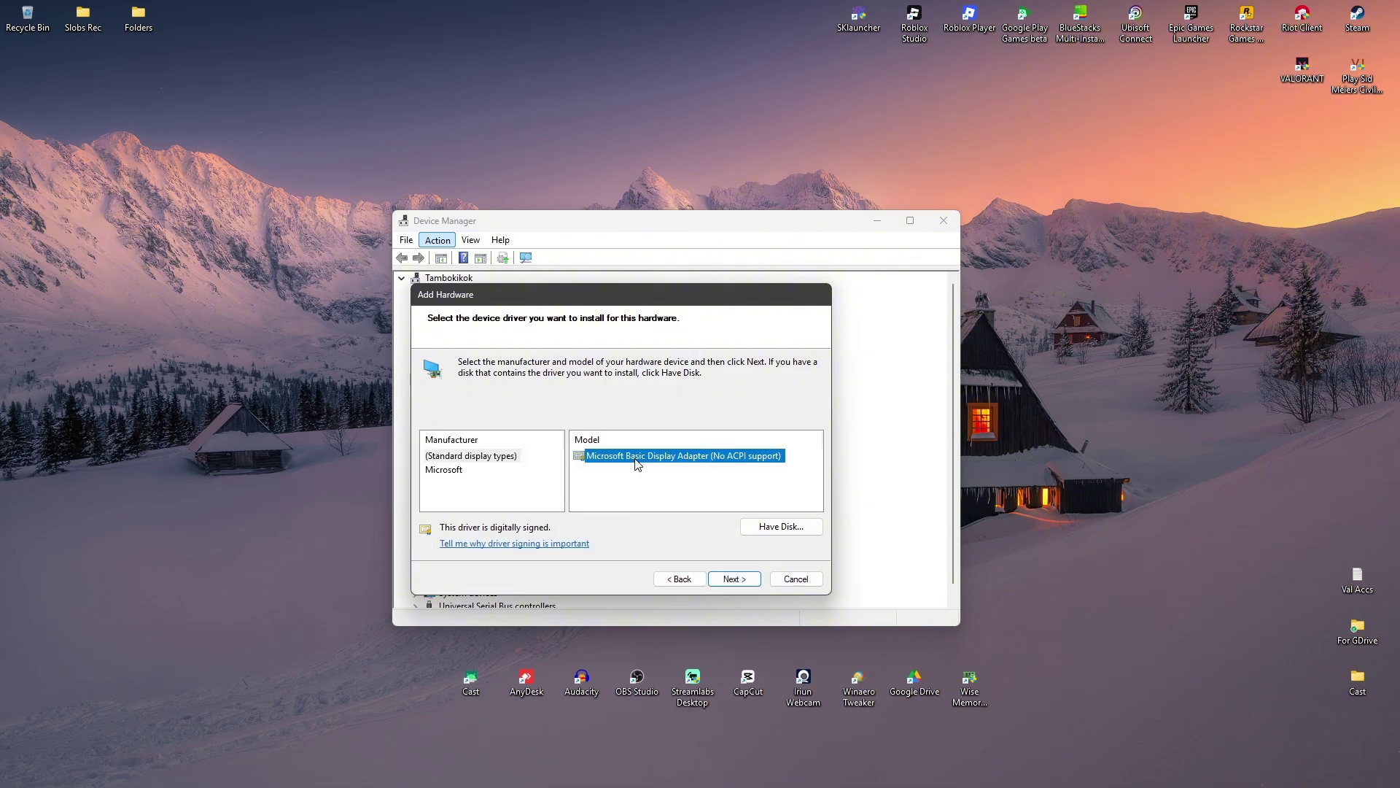
{"action": "left_click", "coordinate": [733, 579]}
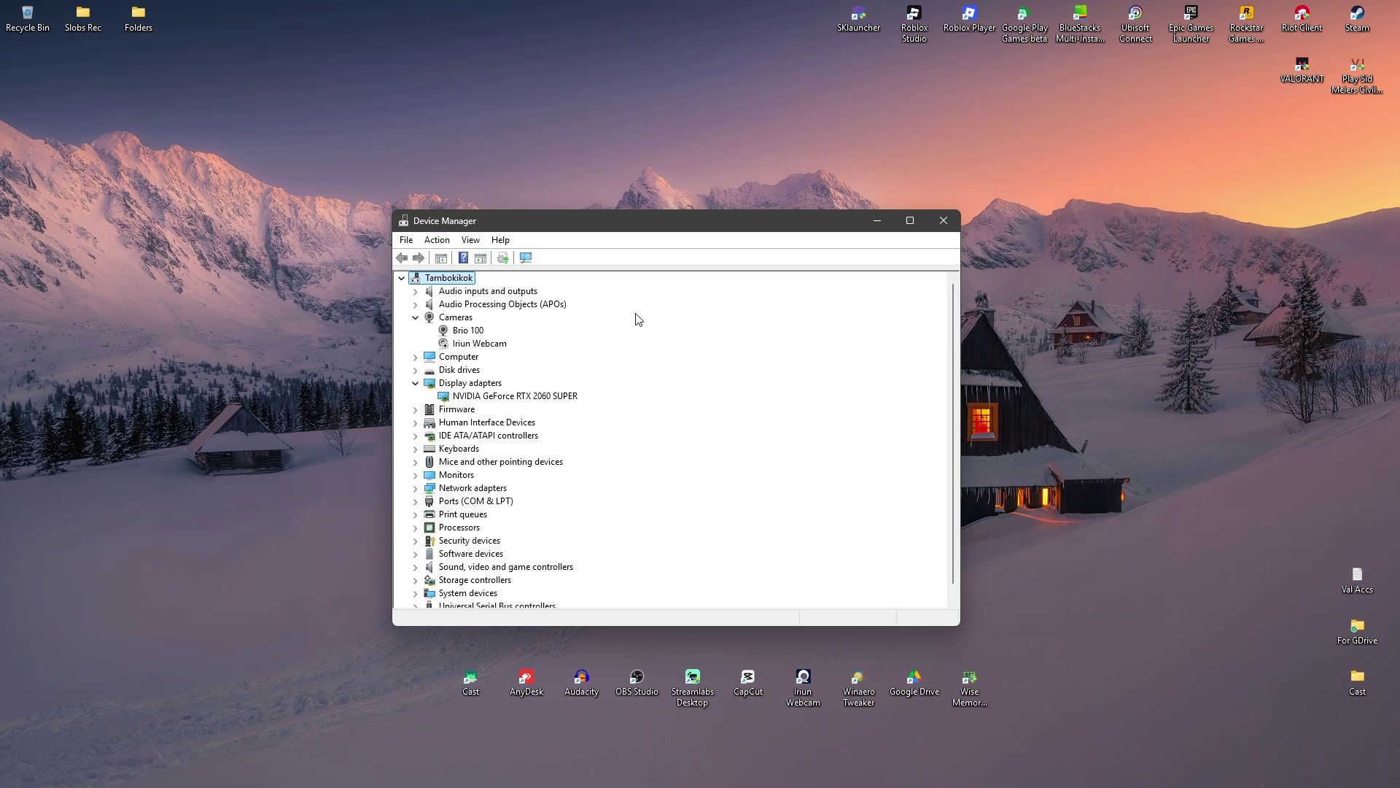
Step: Start Update driver for the RTX 2060 SUPER, choosing Browse my computer and Let me pick from a list
{"action": "left_click", "coordinate": [415, 318]}
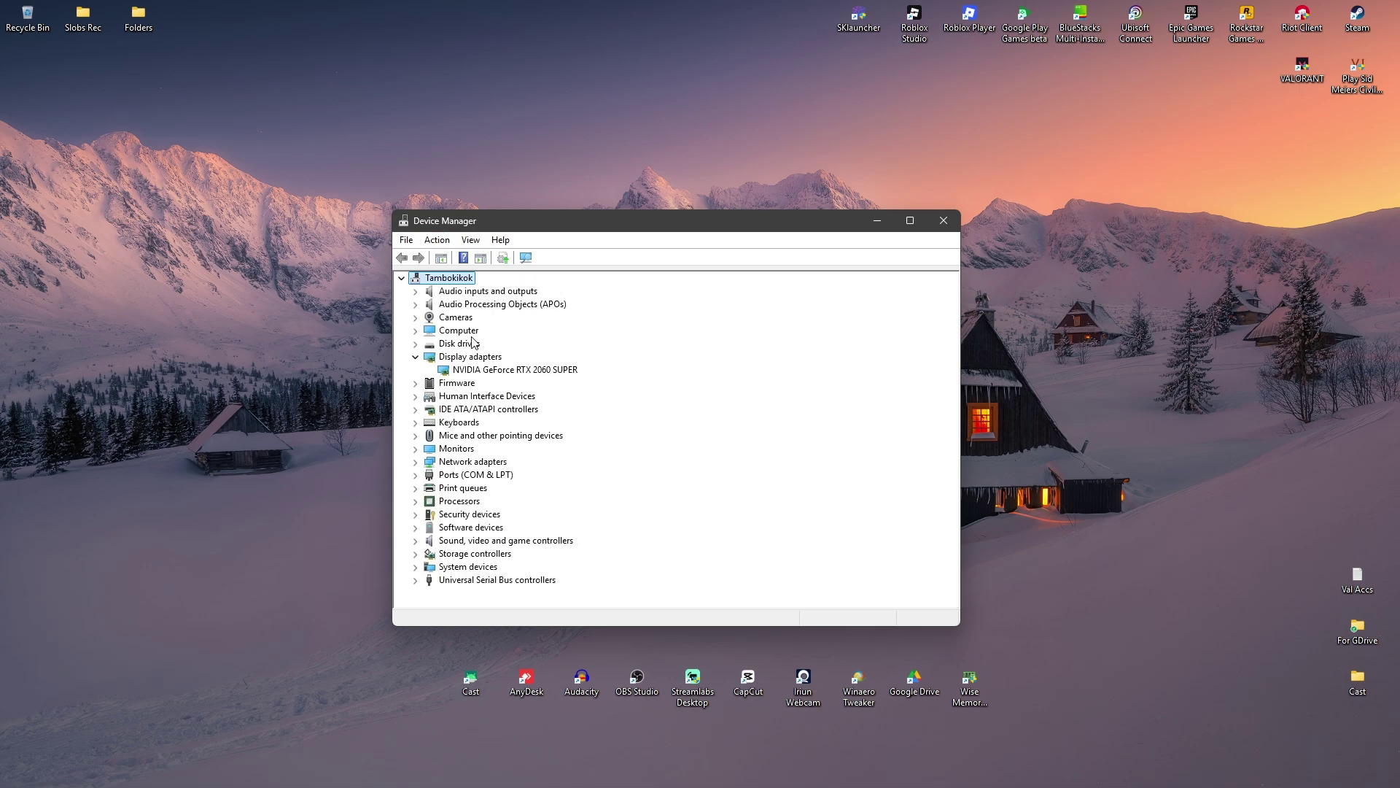
{"action": "left_click", "coordinate": [503, 372]}
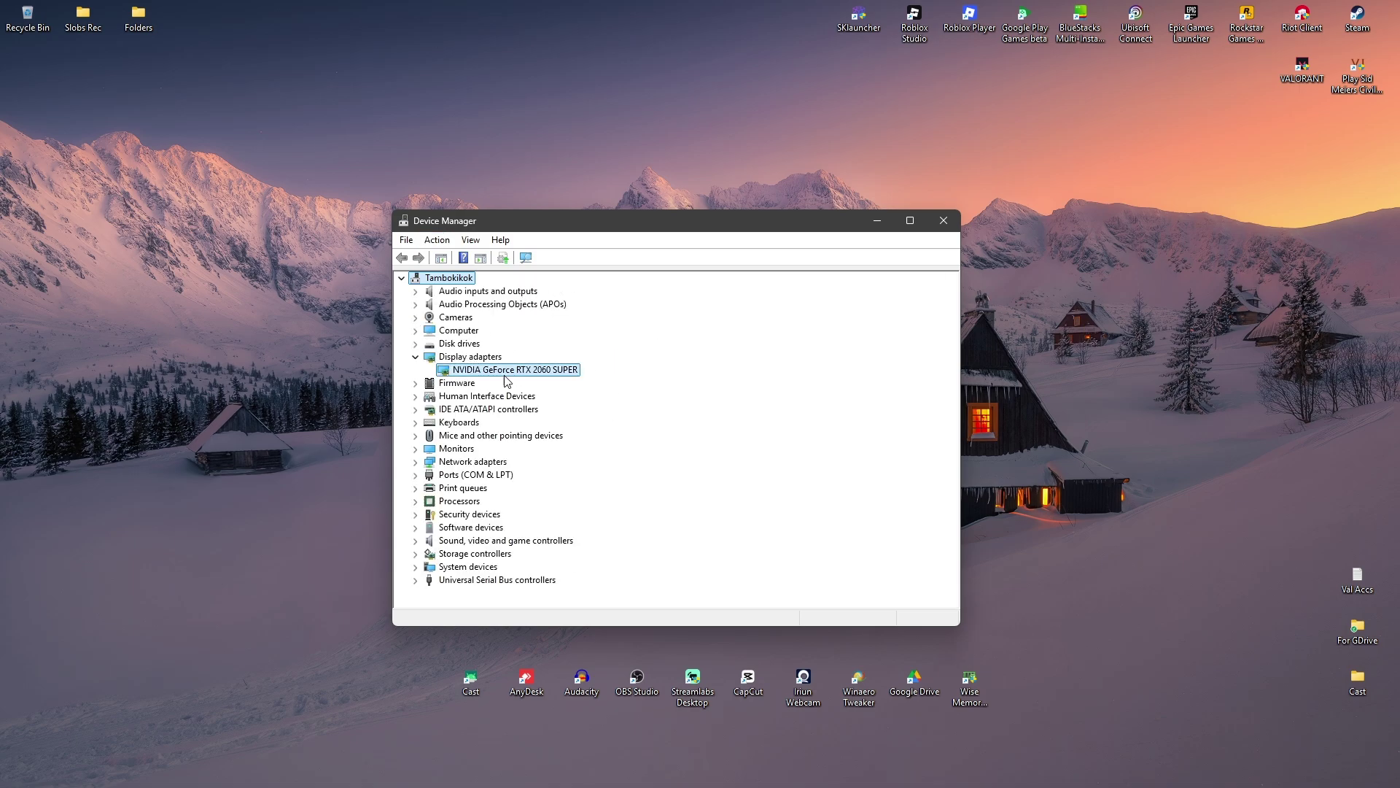
{"action": "right_click", "coordinate": [503, 374]}
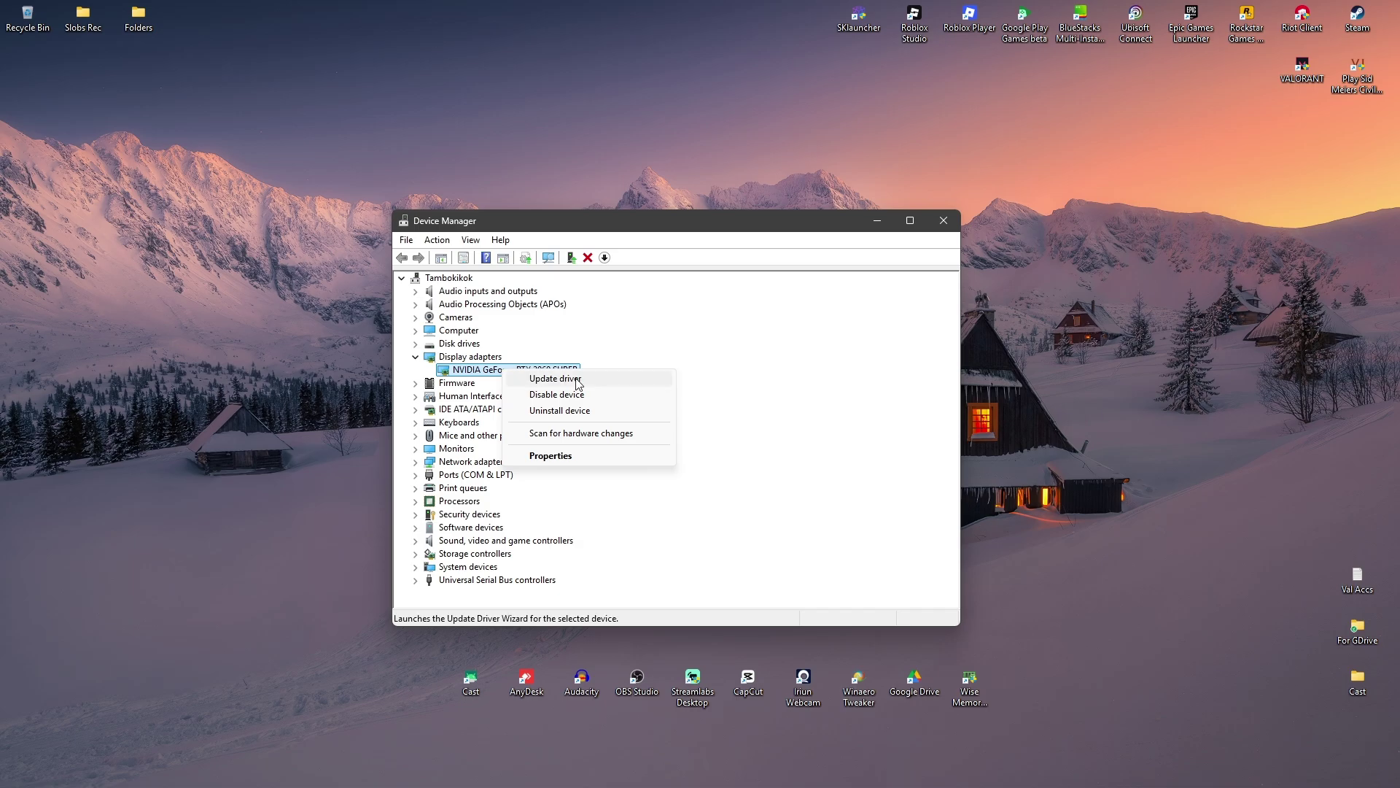
{"action": "left_click", "coordinate": [553, 383]}
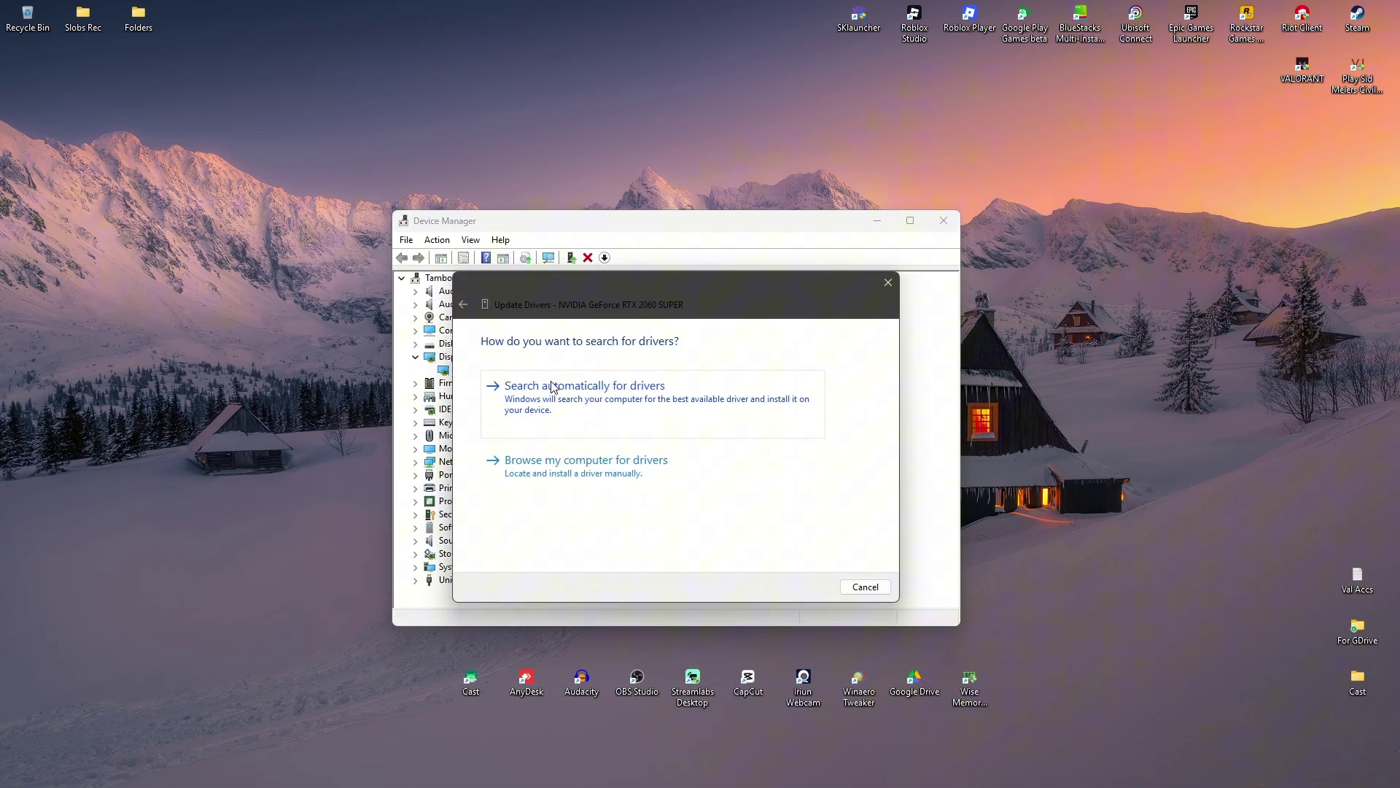
{"action": "left_click", "coordinate": [609, 481]}
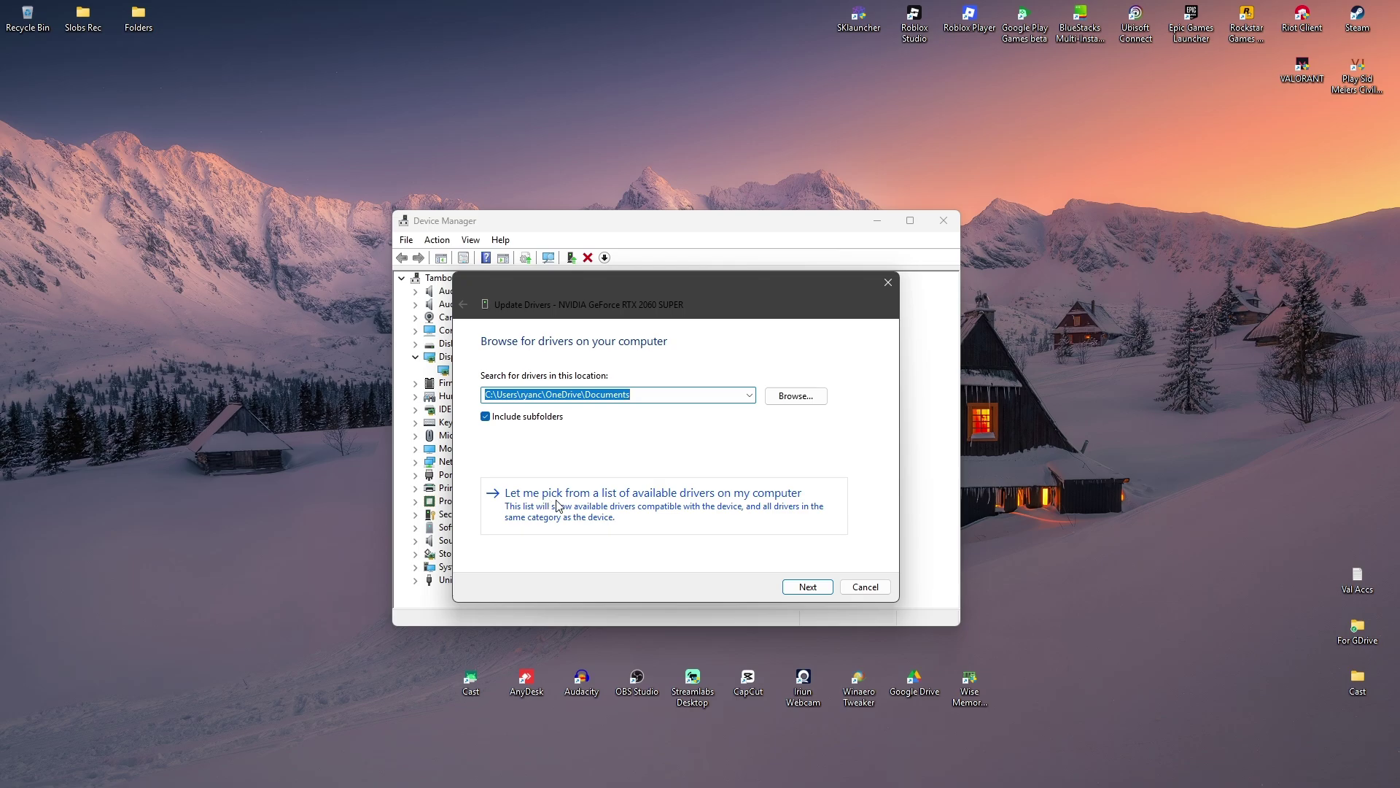
{"action": "left_click", "coordinate": [597, 511]}
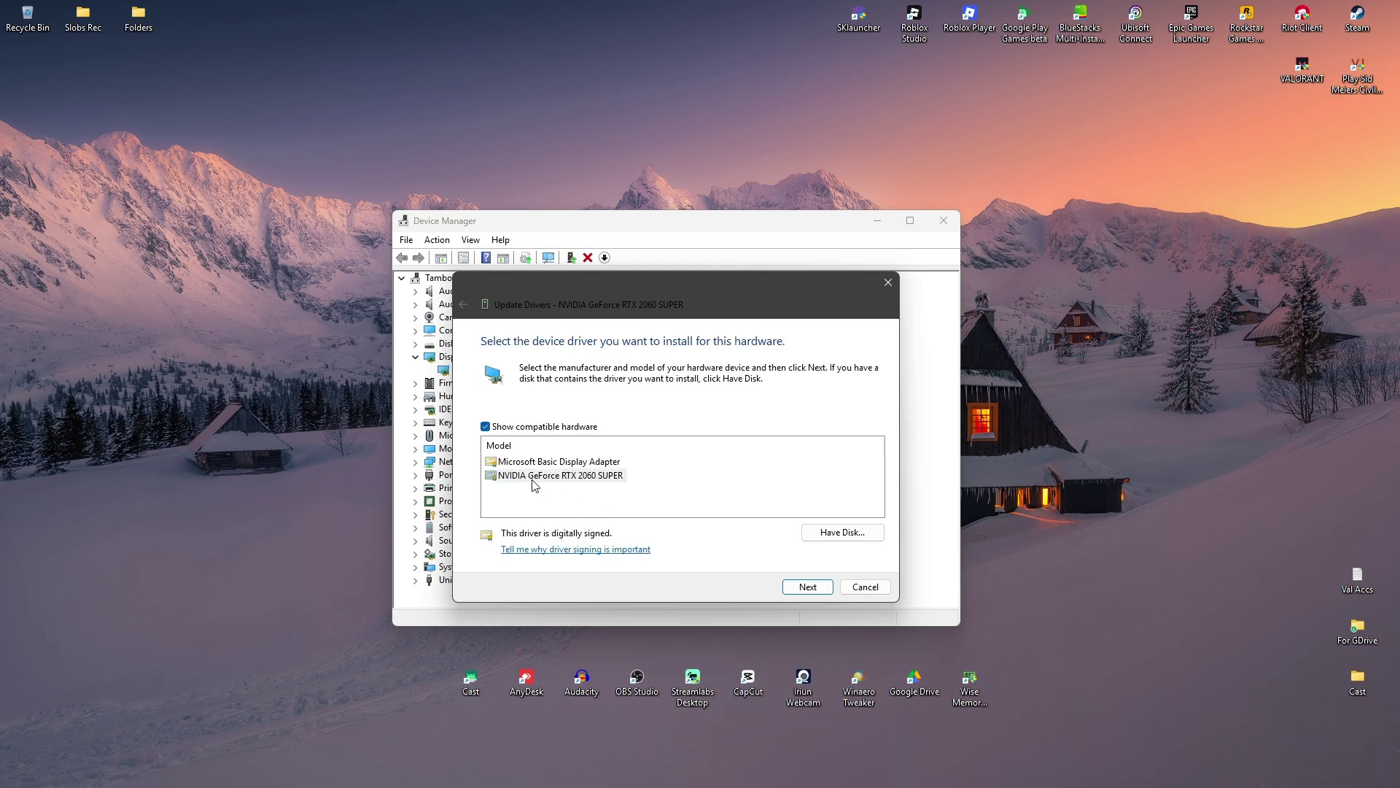
Step: Install the NVIDIA GeForce RTX 2060 SUPER driver and close Device Manager
{"action": "left_click", "coordinate": [533, 483]}
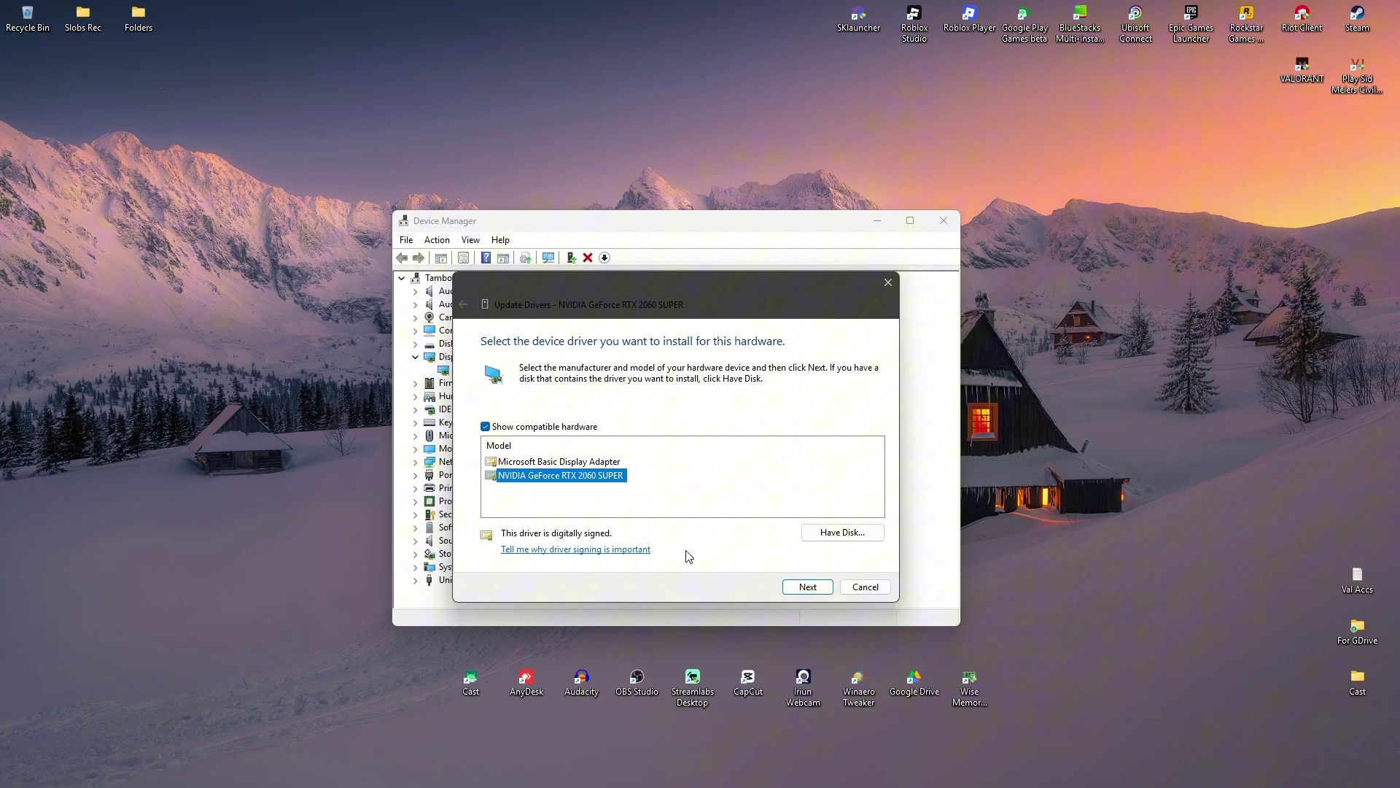
{"action": "left_click", "coordinate": [810, 588]}
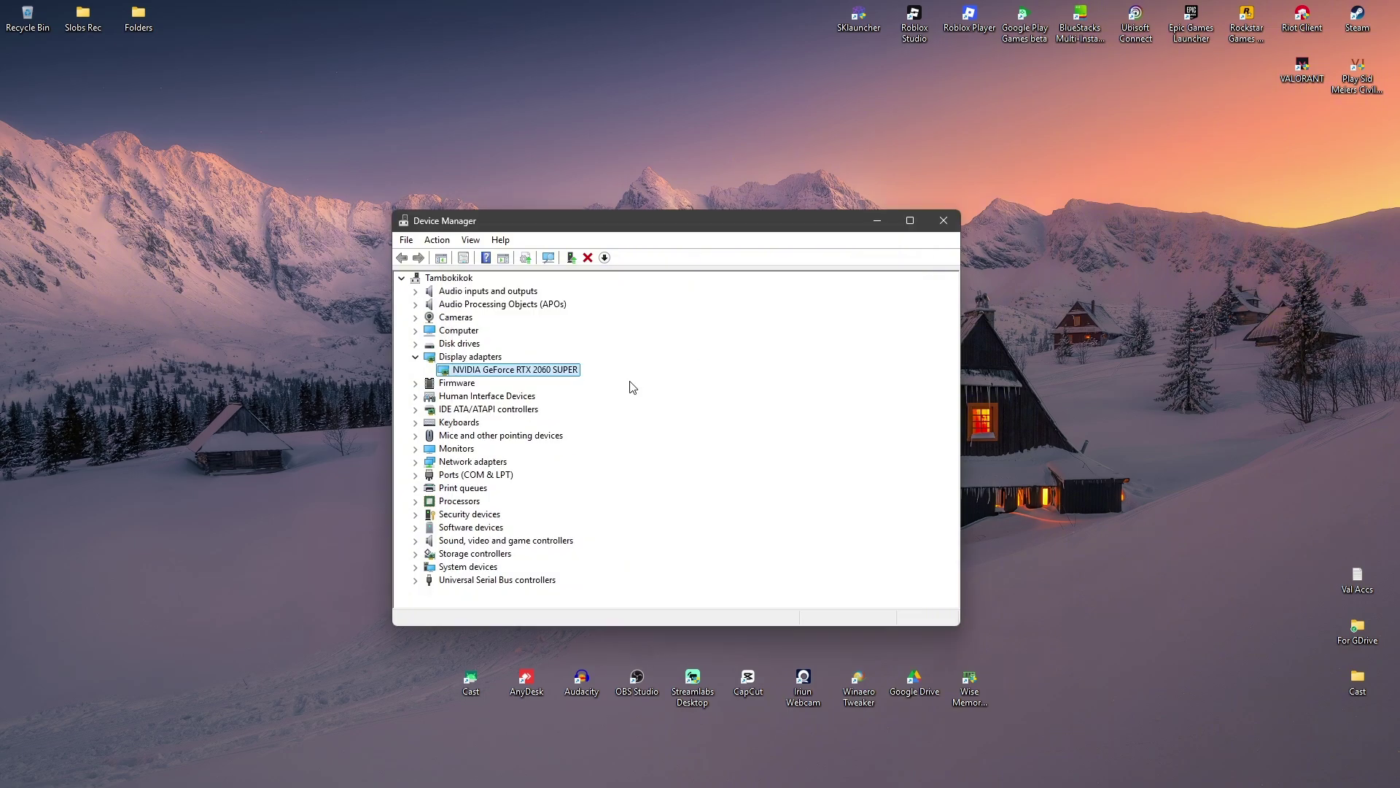
{"action": "left_click", "coordinate": [943, 221]}
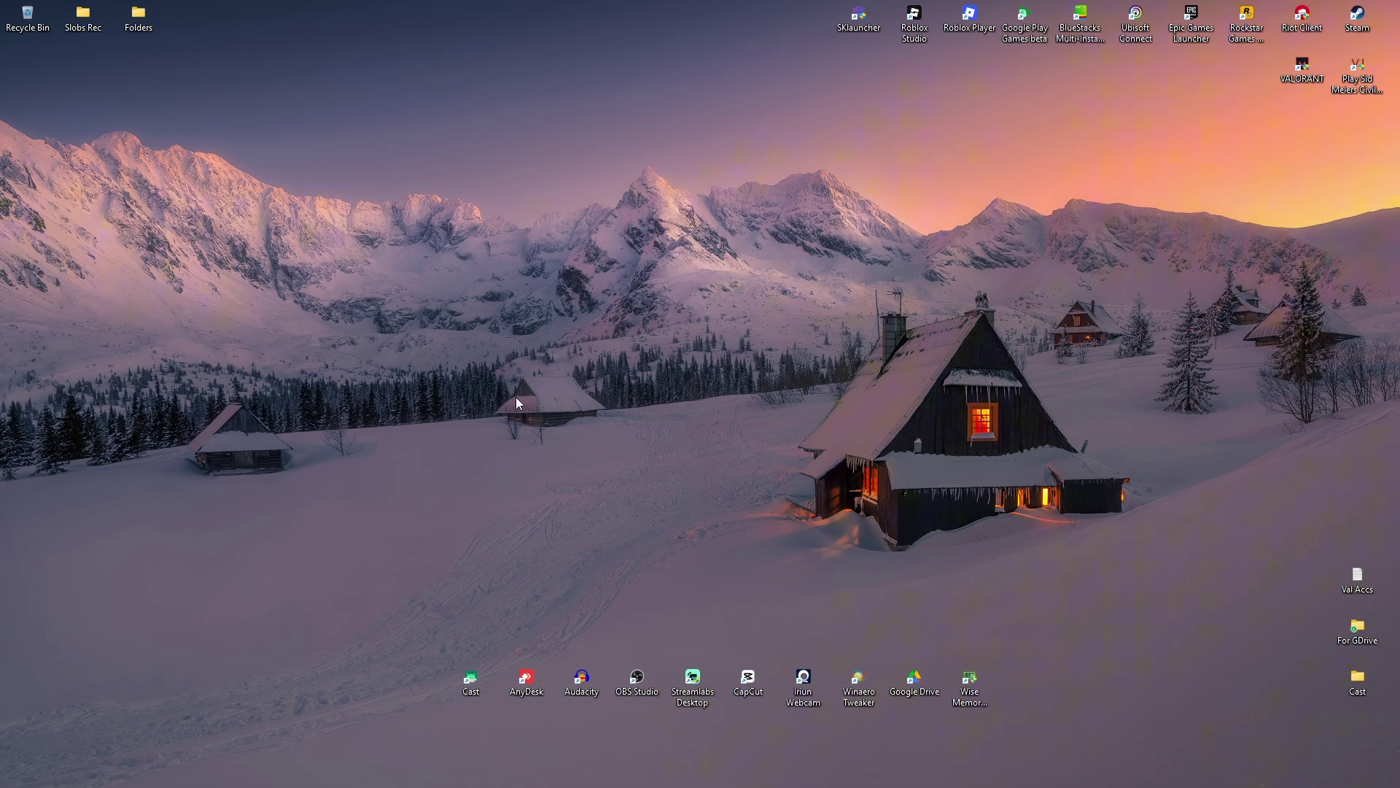
Step: Bring up the NVIDIA tray icon's quick options and dismiss them
{"action": "right_click", "coordinate": [1107, 775]}
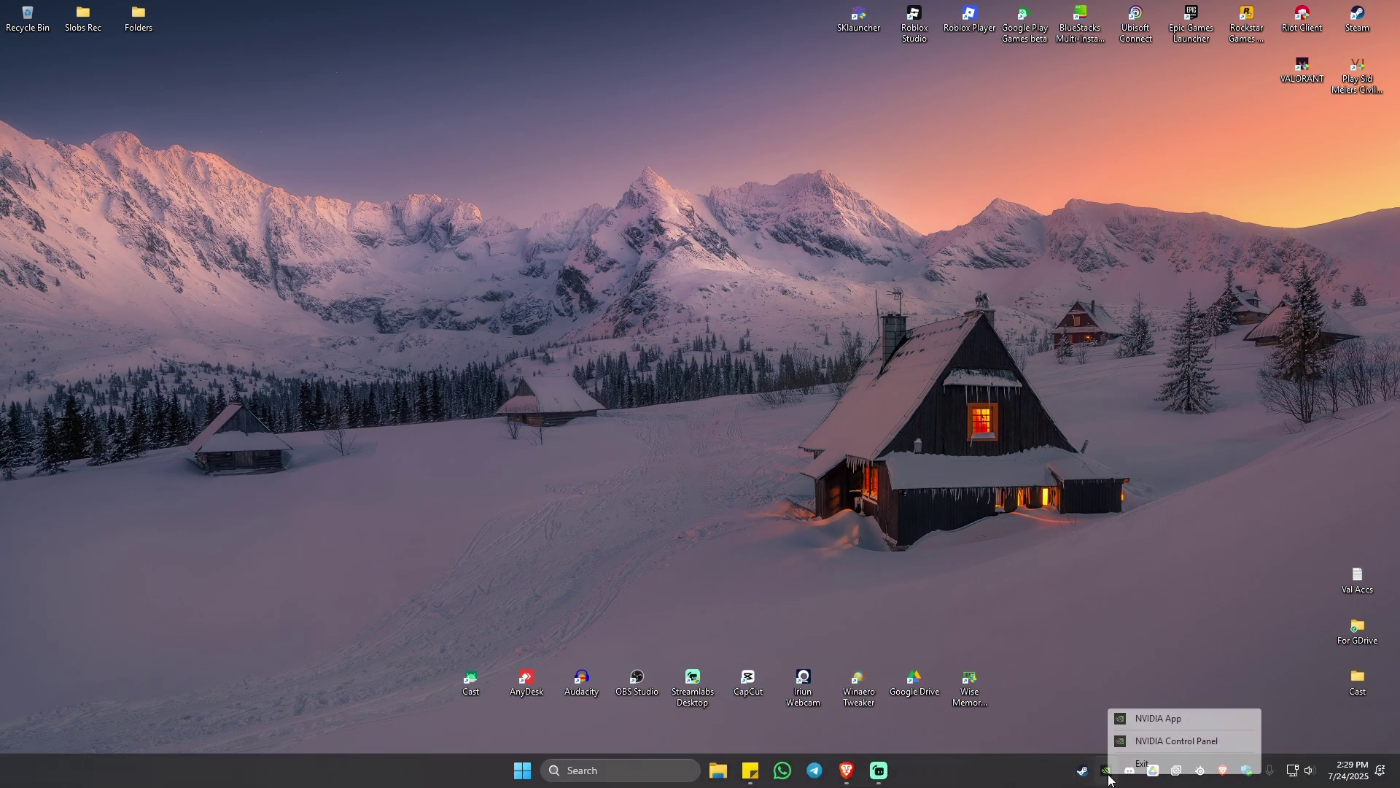
{"action": "left_click", "coordinate": [1147, 722]}
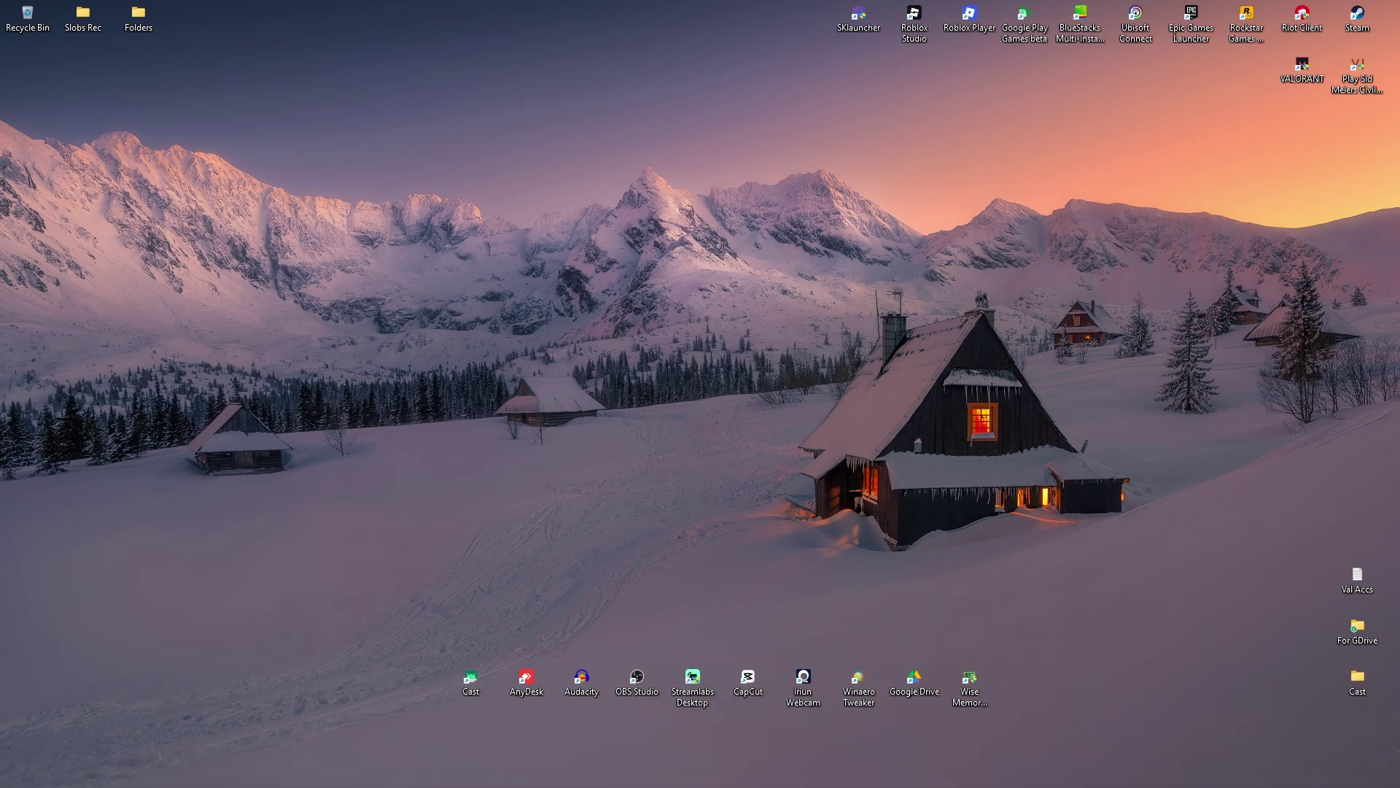
Step: In Chrome, search 'nvidia graphics card drivers', open the official NVIDIA Drivers page and go to the Gamers / Creators app page
{"action": "mouse_move", "coordinate": [636, 781]}
{"action": "left_click", "coordinate": [603, 766]}
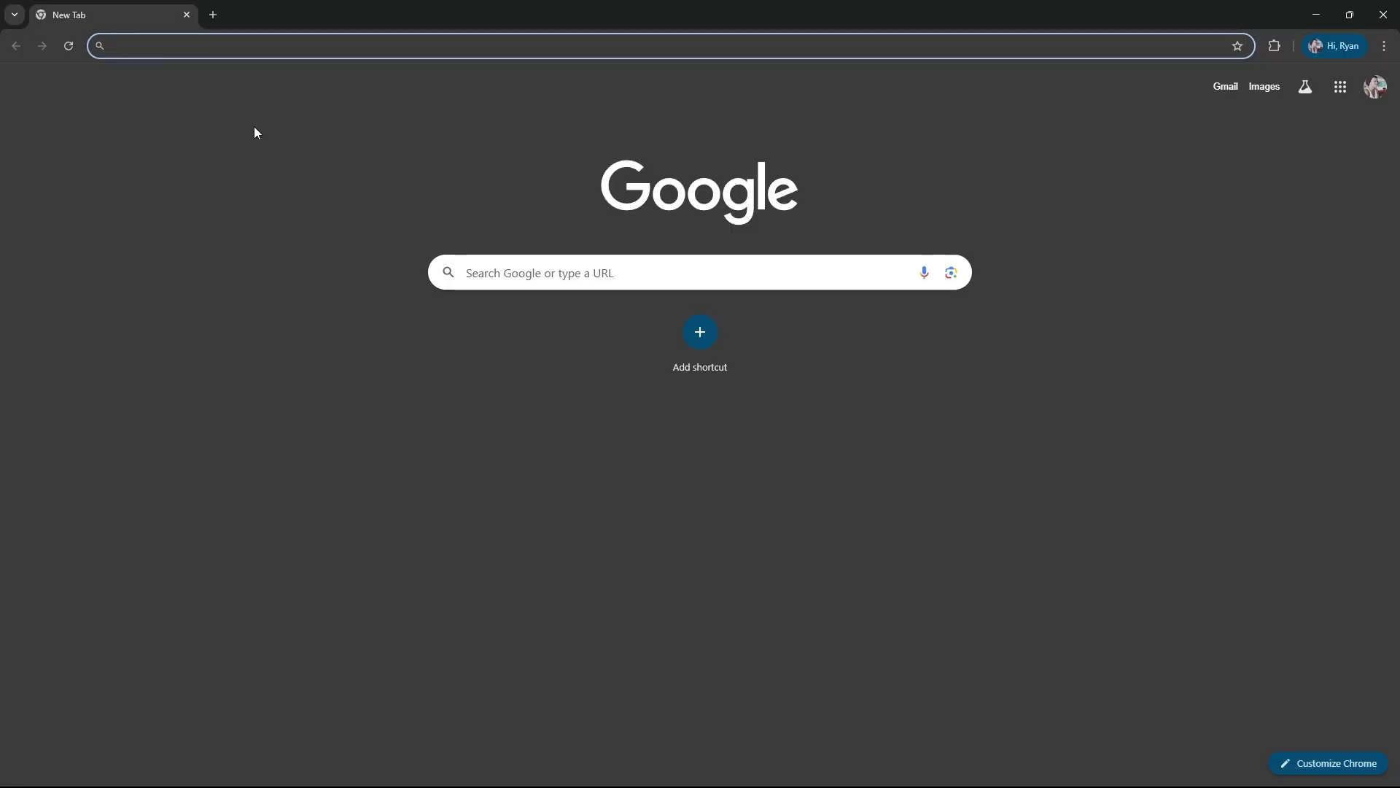
{"action": "type", "text": "nvidia graphics card drivers"}
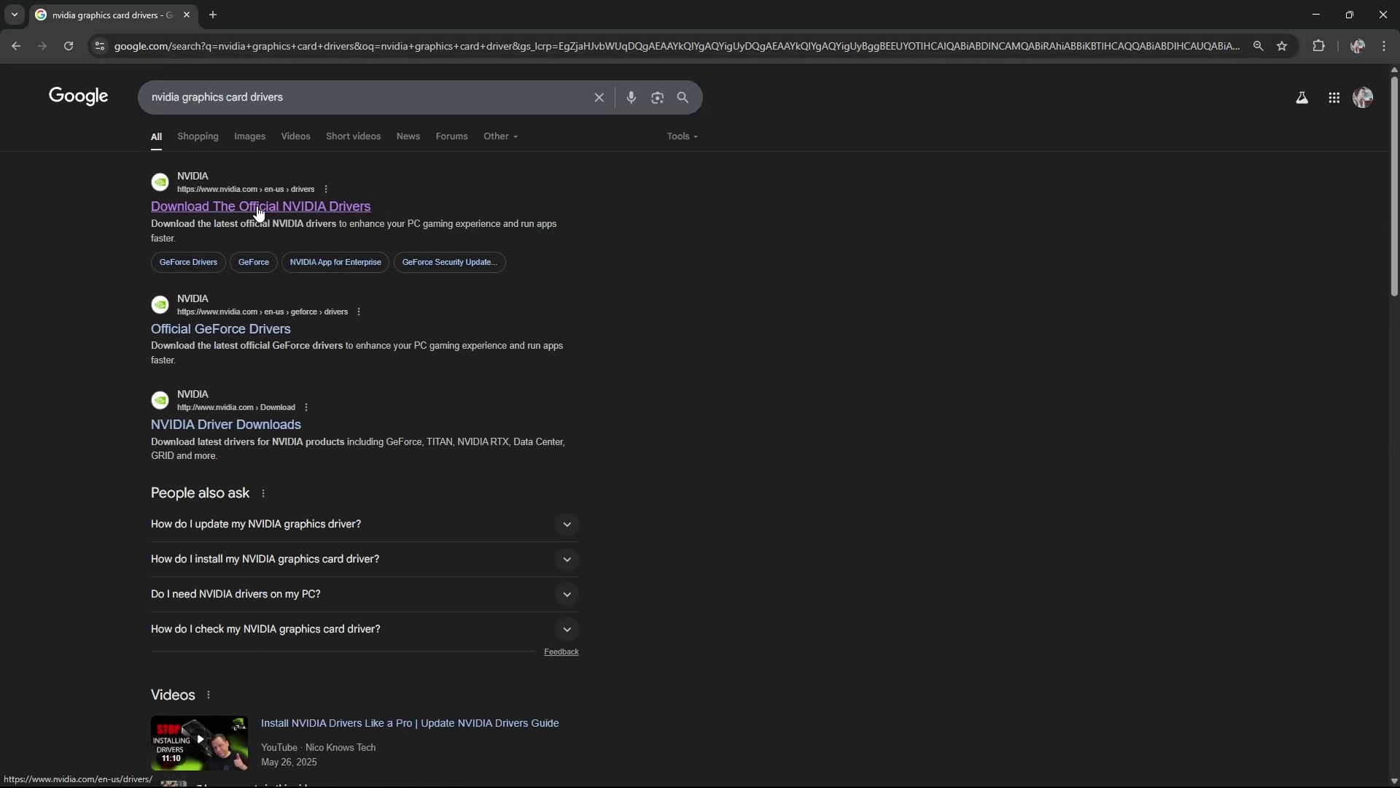
{"action": "left_click", "coordinate": [256, 207]}
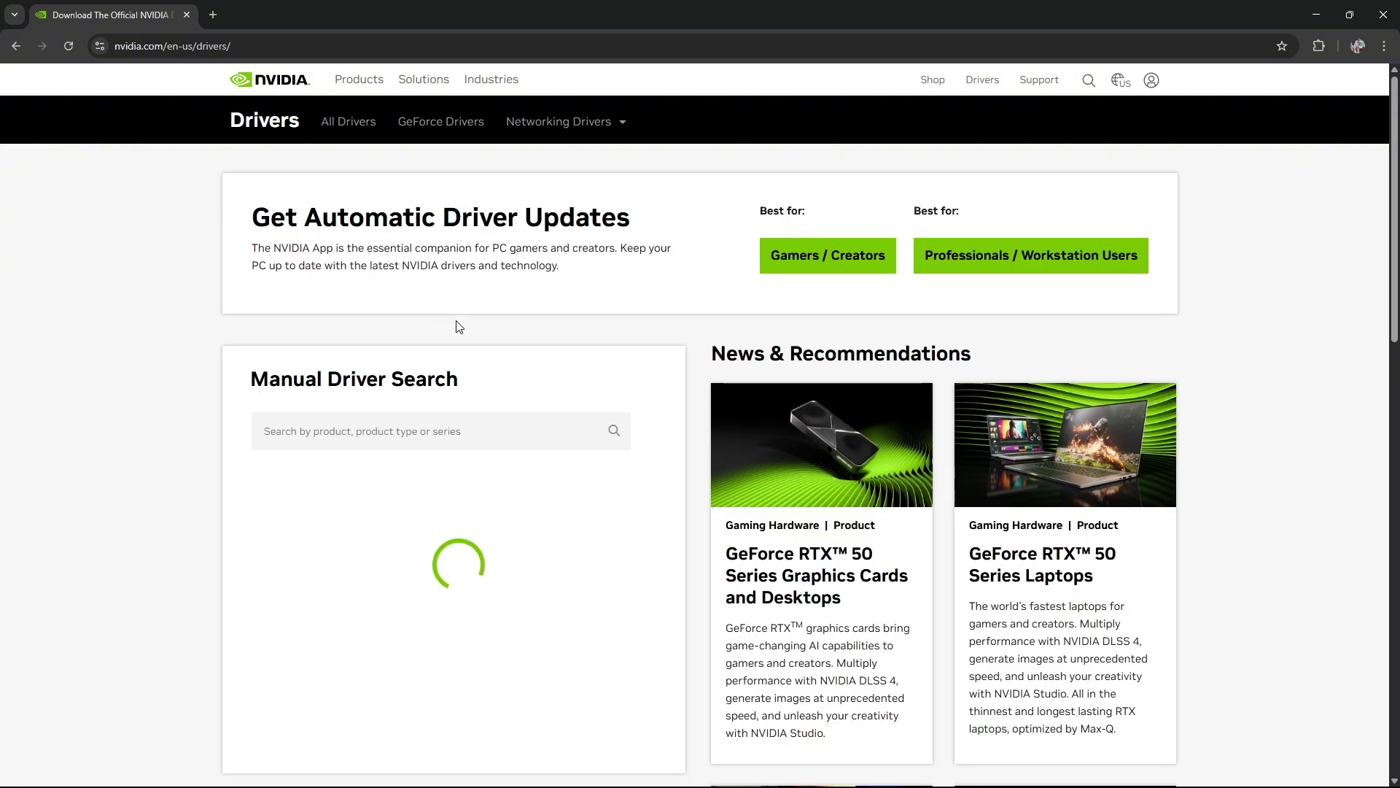
{"action": "left_click", "coordinate": [823, 257]}
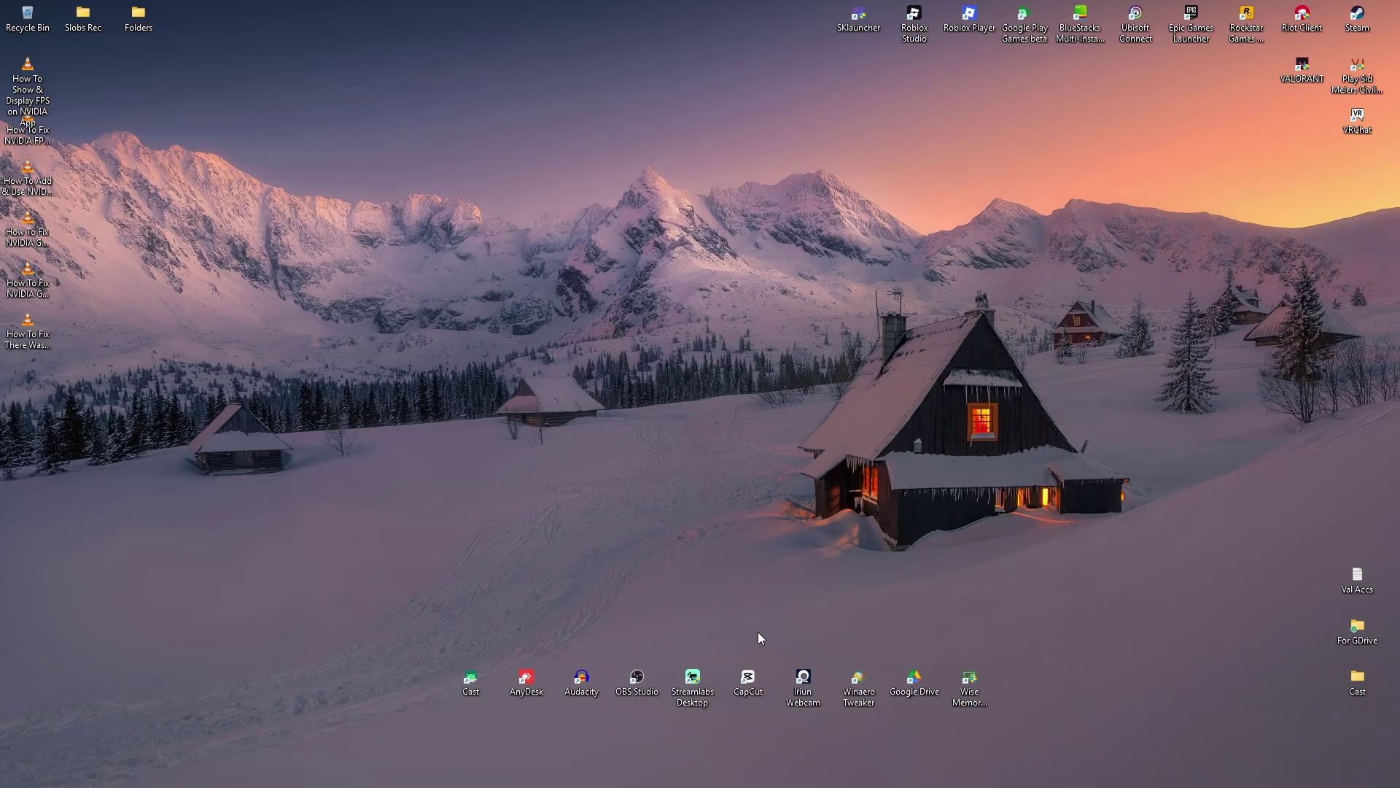
Step: Dismiss the NVIDIA tray menu, then launch the NVIDIA App from Windows search with 'nv'
{"action": "right_click", "coordinate": [1106, 774]}
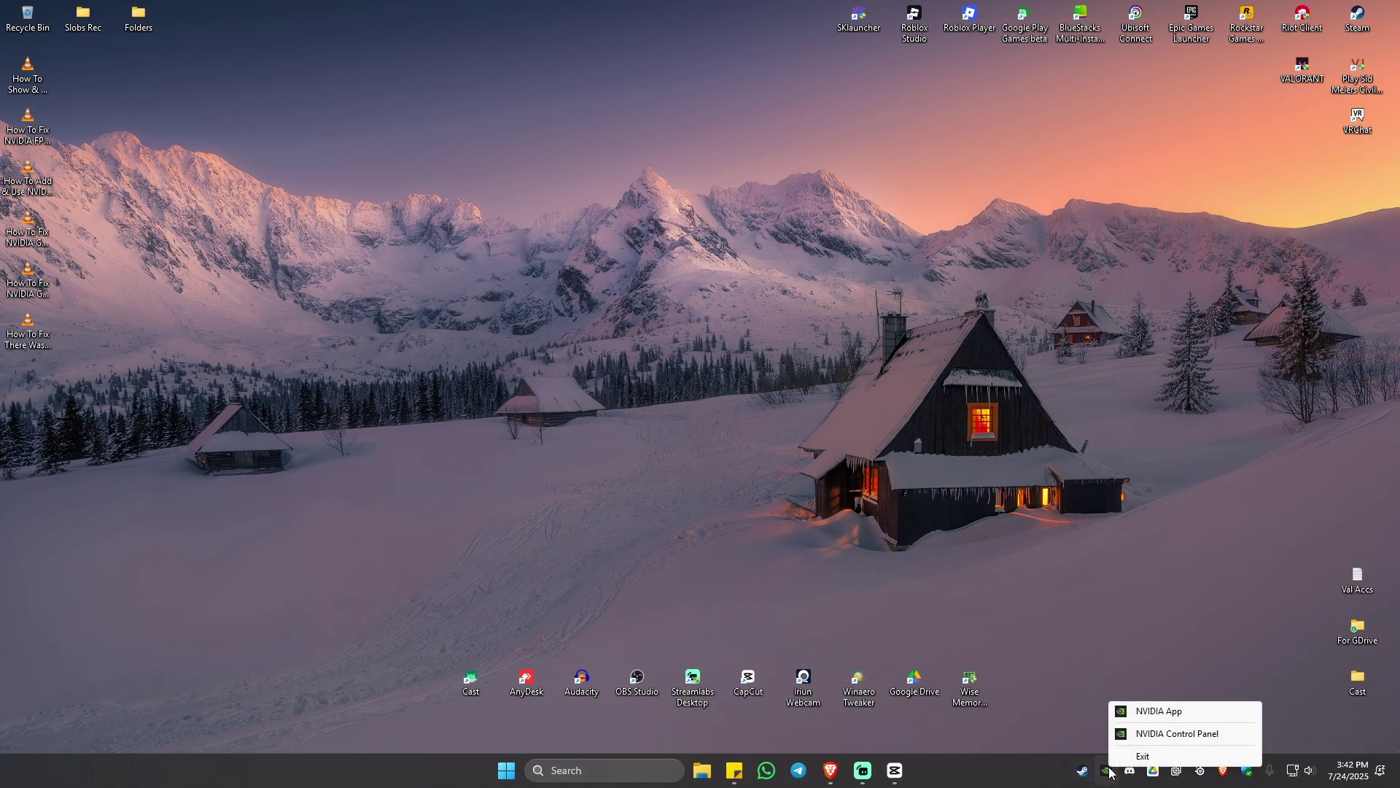
{"action": "left_click", "coordinate": [1149, 711]}
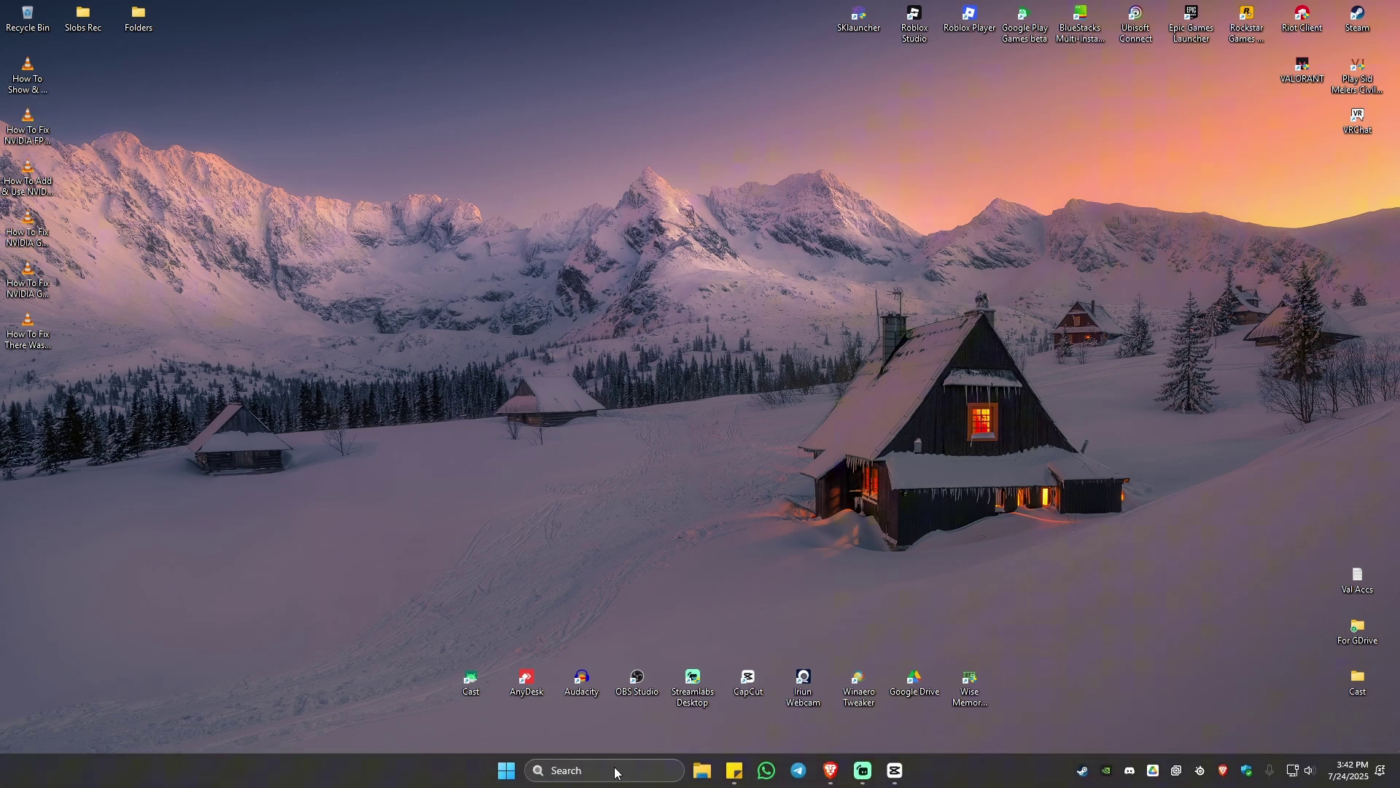
{"action": "left_click", "coordinate": [601, 770]}
{"action": "type", "text": "nv"}
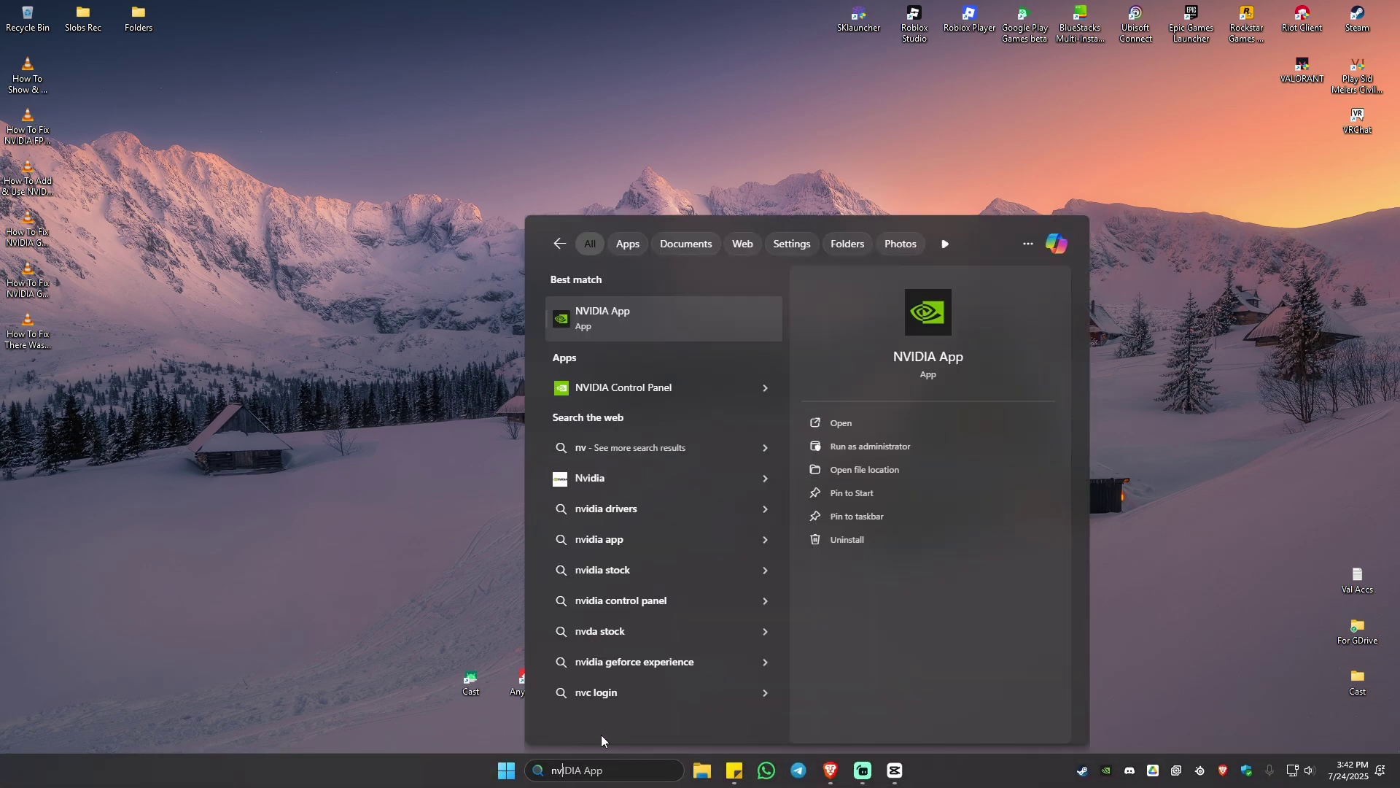
{"action": "left_click", "coordinate": [614, 318]}
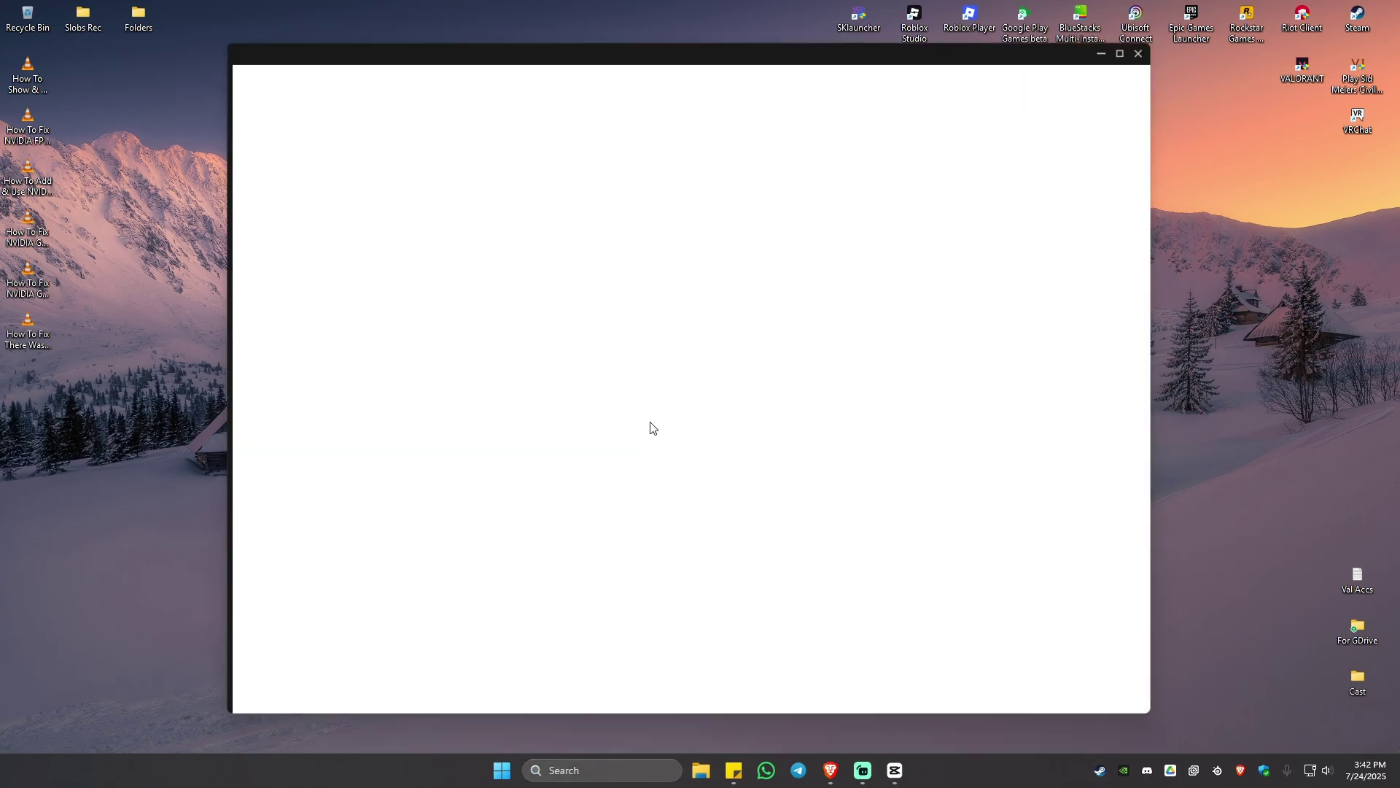
Step: On the Drivers page, view the Studio Driver / Game Ready driver type choices, then close the NVIDIA App
{"action": "left_click", "coordinate": [251, 127]}
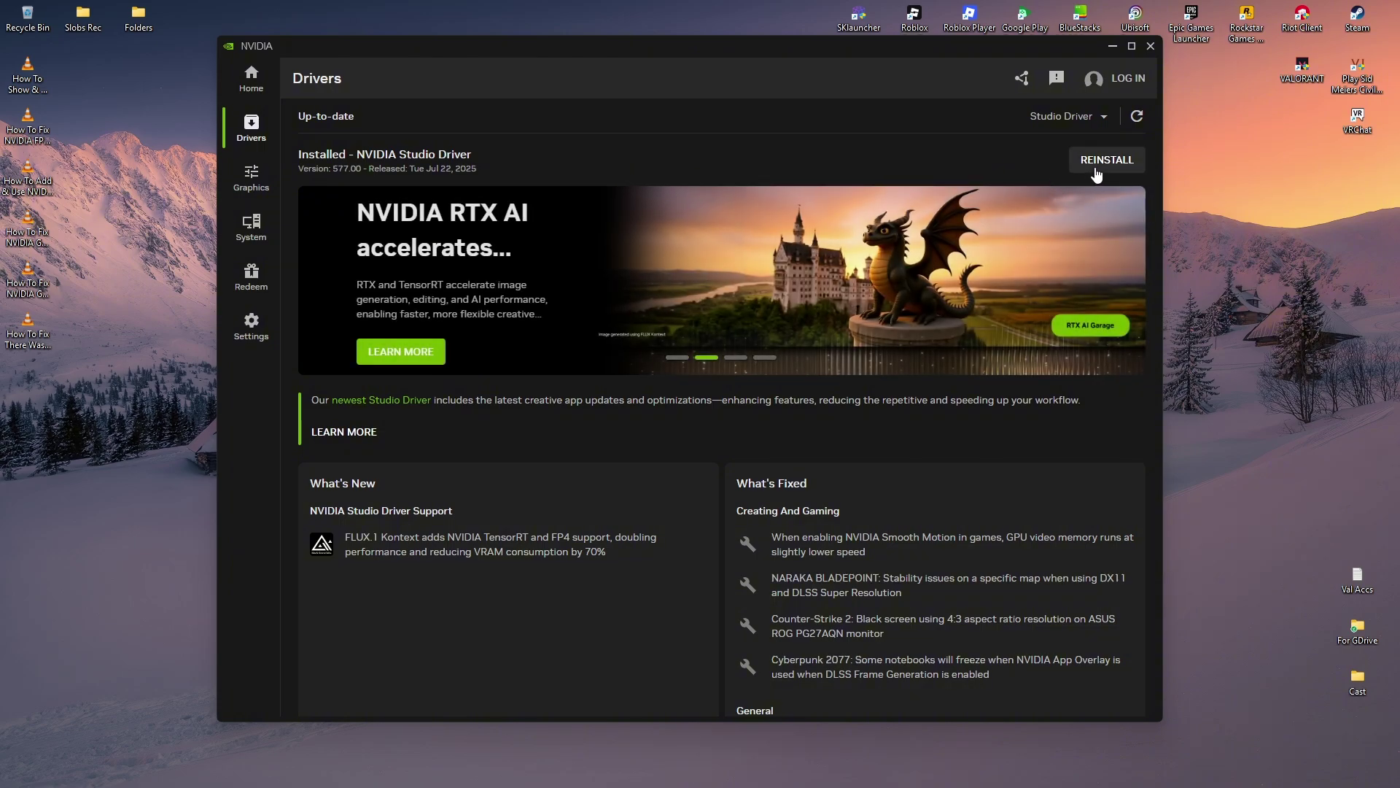
{"action": "left_click", "coordinate": [1094, 124]}
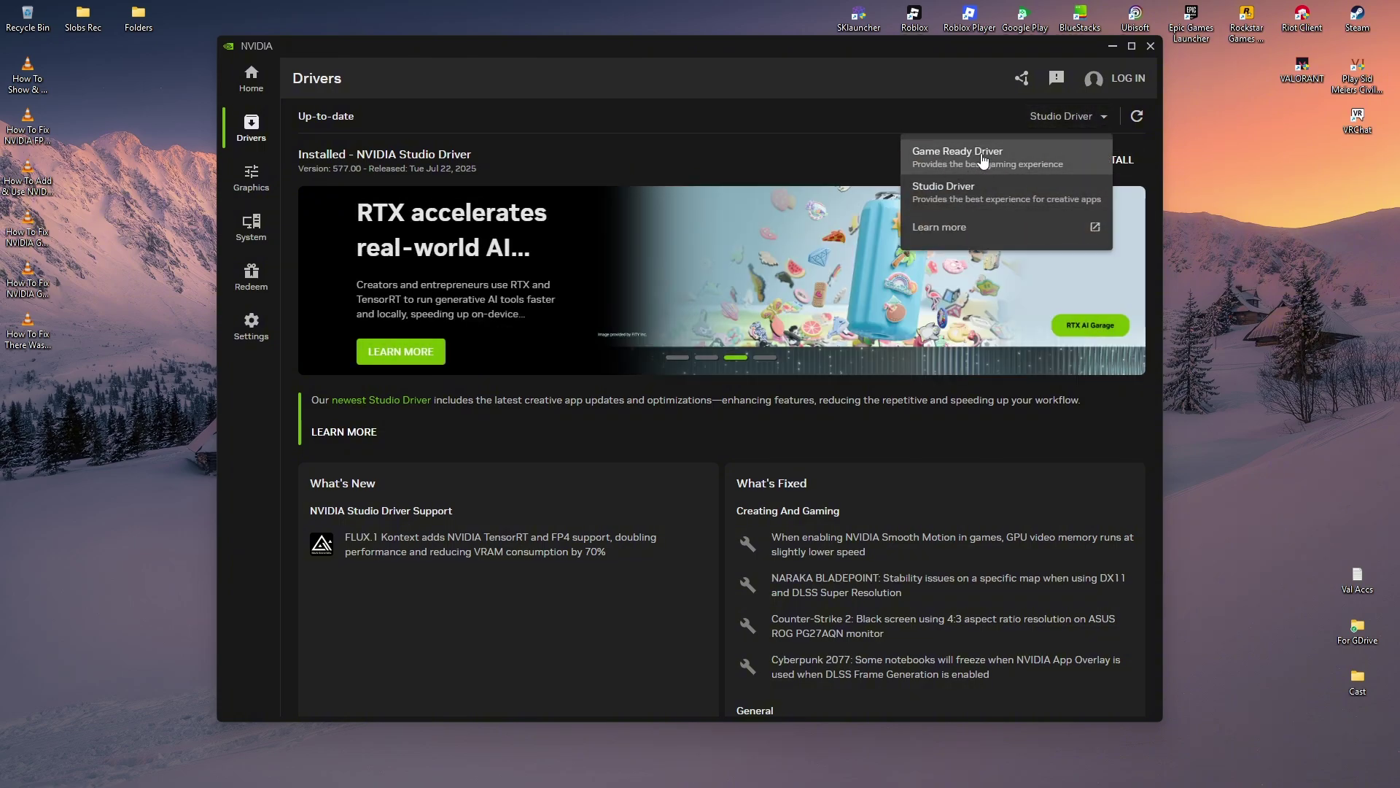
{"action": "left_click", "coordinate": [985, 163]}
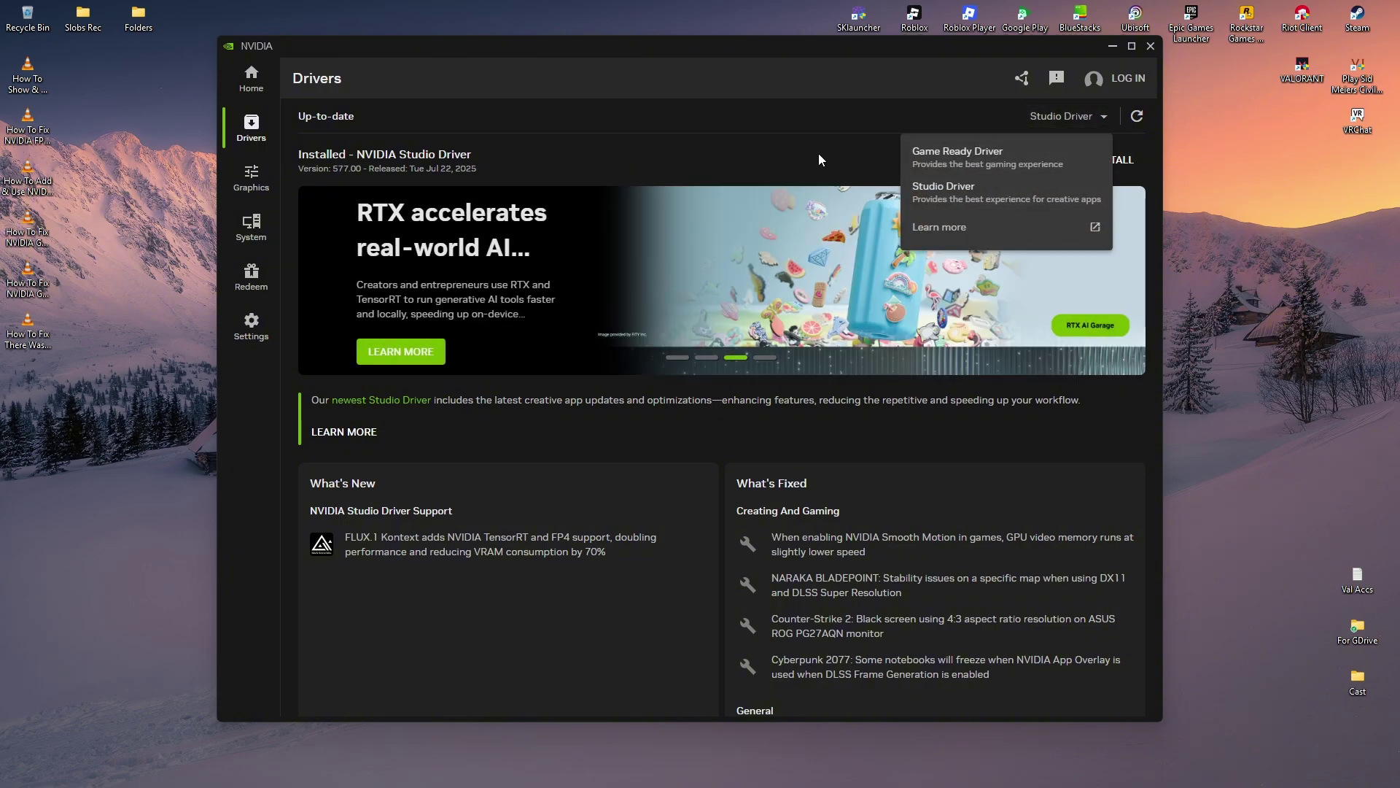
{"action": "left_click", "coordinate": [1148, 46]}
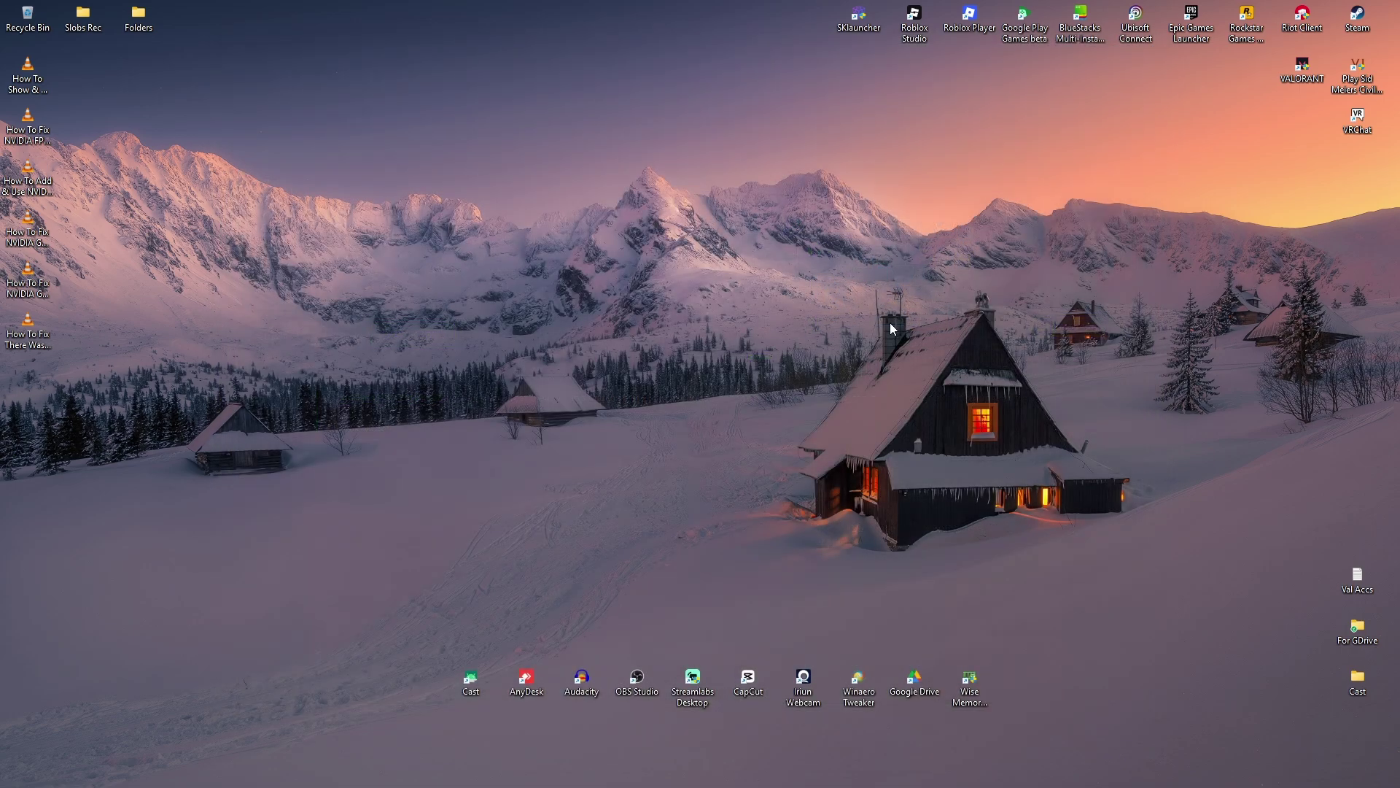